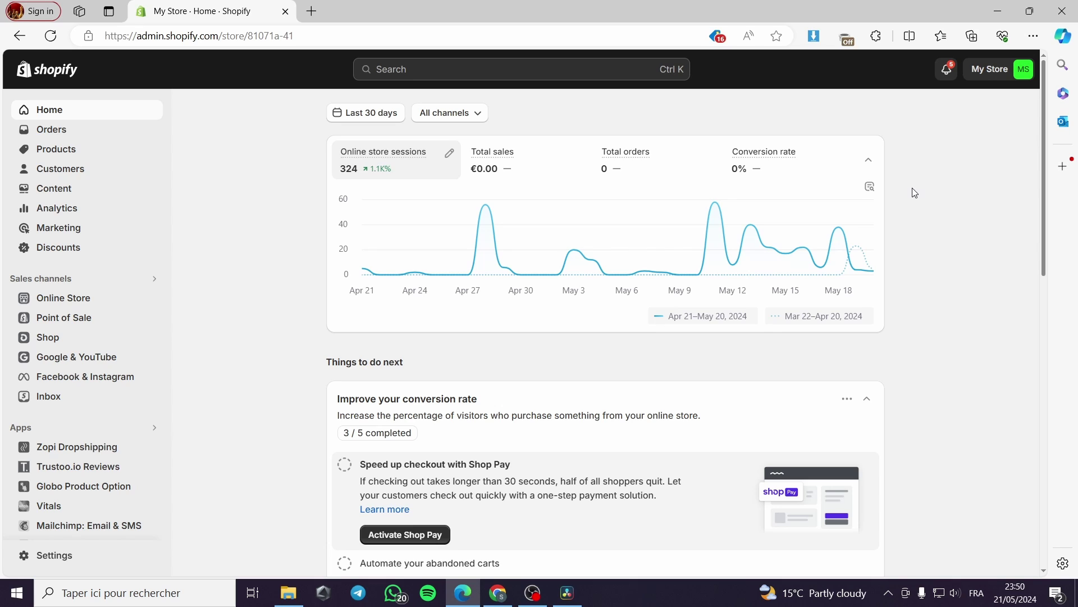
Search the Shopify App Store for "marketplace connect" from the store admin.
scroll(1040, 124, "down", 1)
scroll(1044, 112, "up", 1)
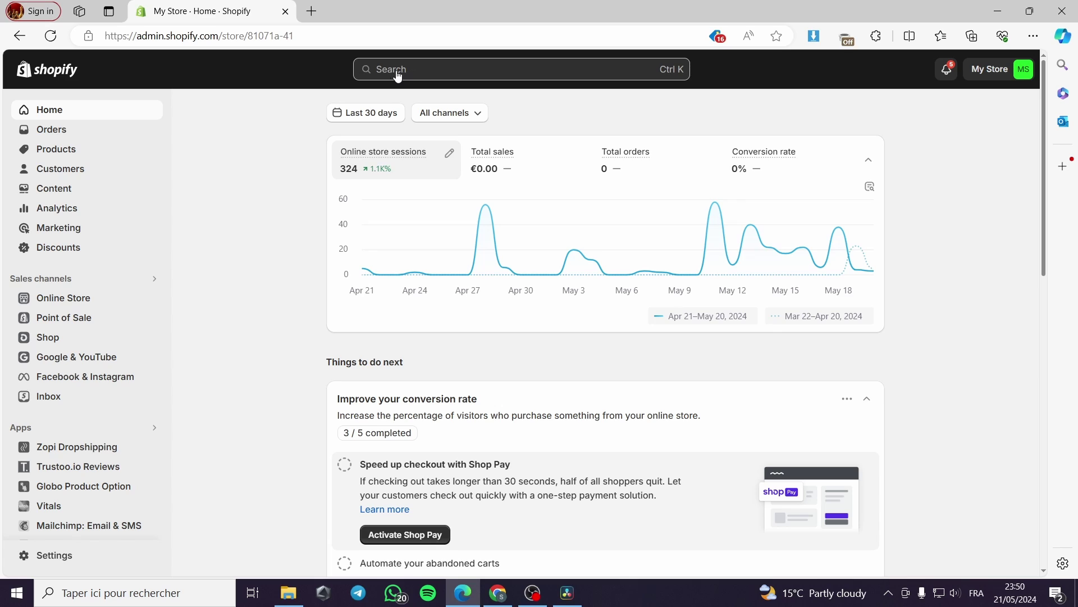
left_click(420, 75)
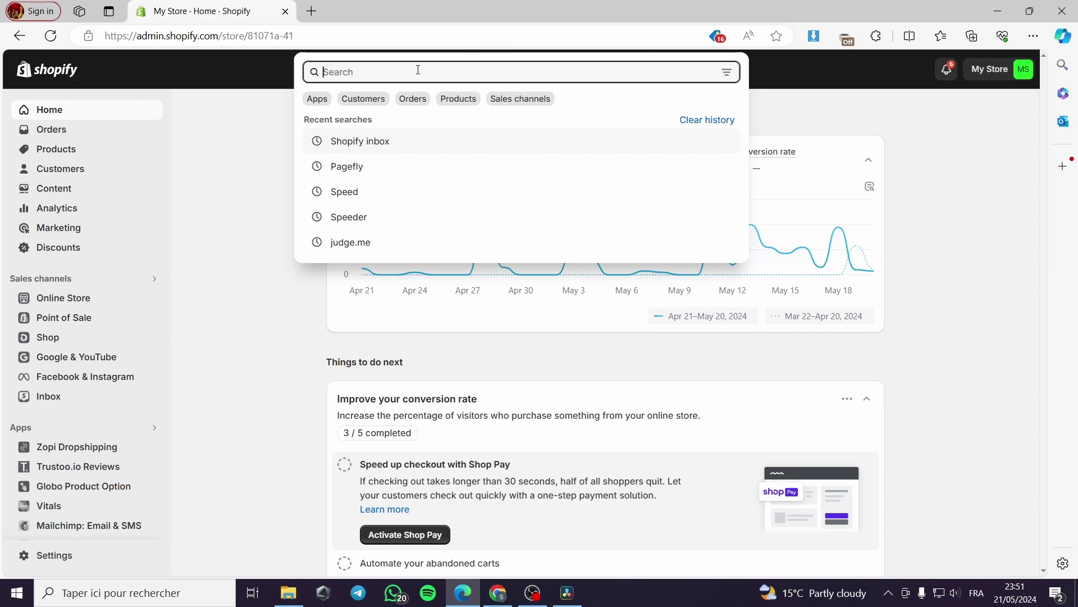
type("marker")
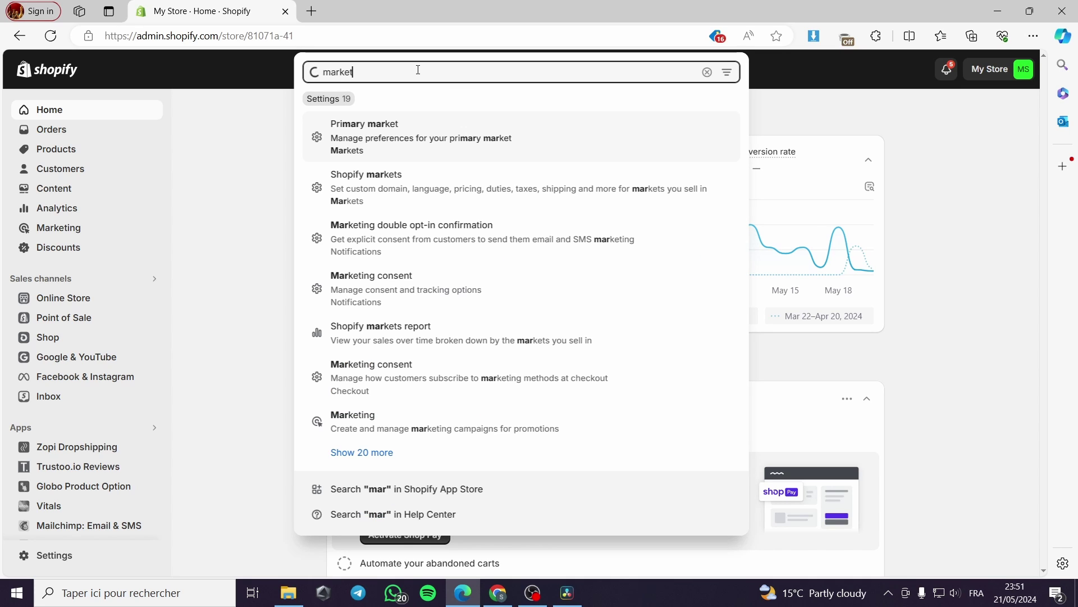
key("BackSpace")
type("tplace")
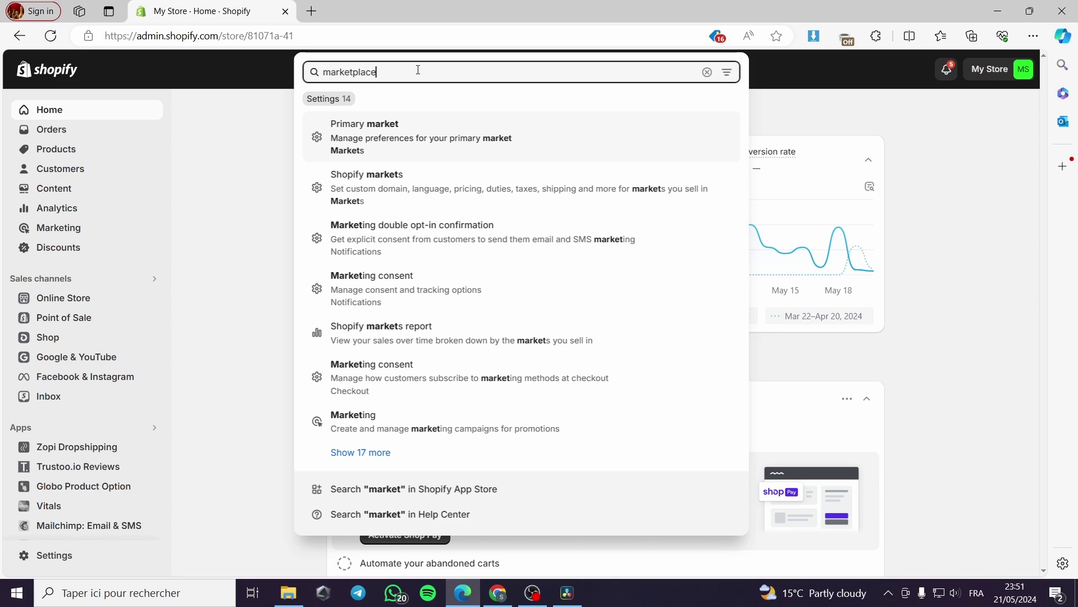
type(" connec")
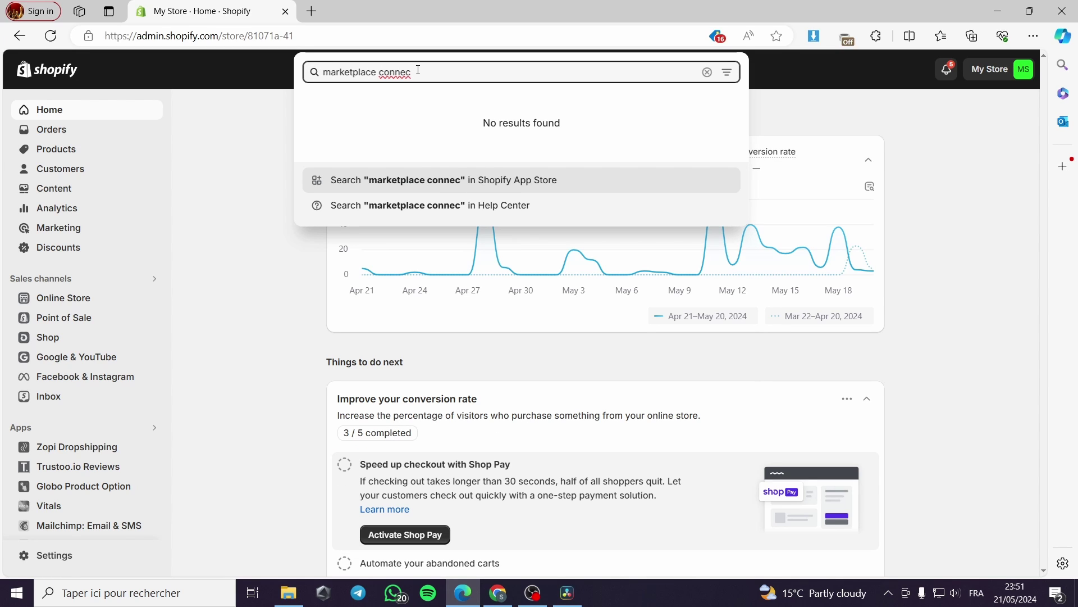
type("t")
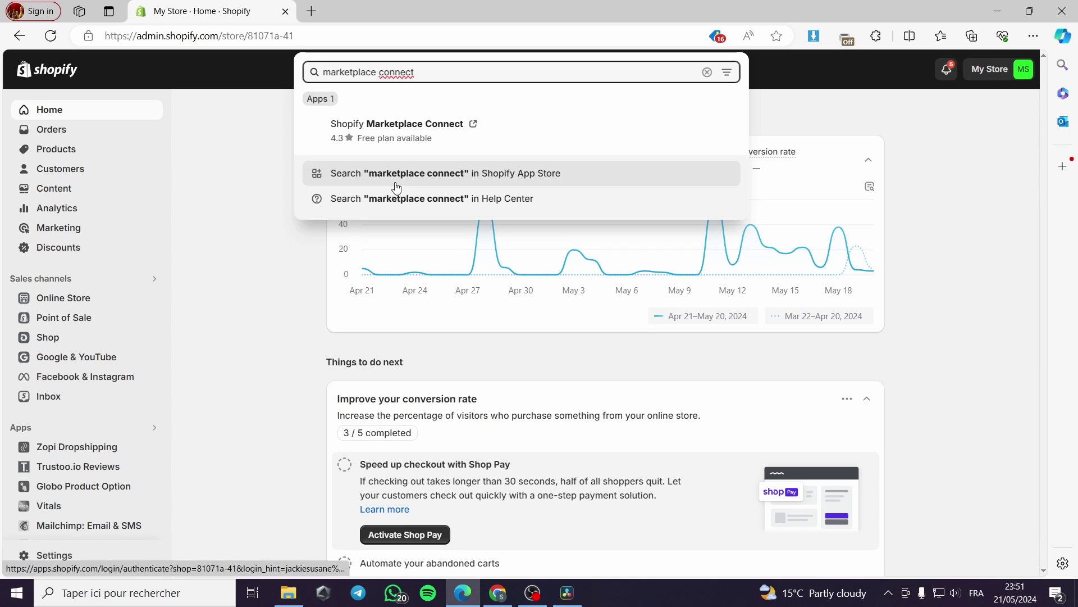
left_click(430, 177)
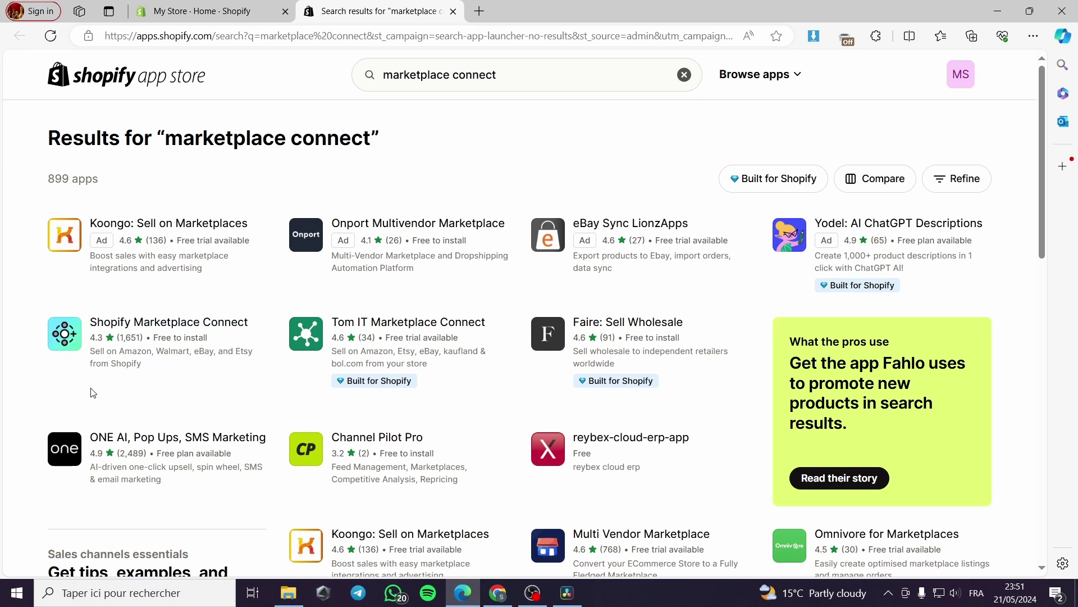
Install the Shopify Marketplace Connect app on the store, approving its data access, and pin it to the navigation.
left_click(189, 327)
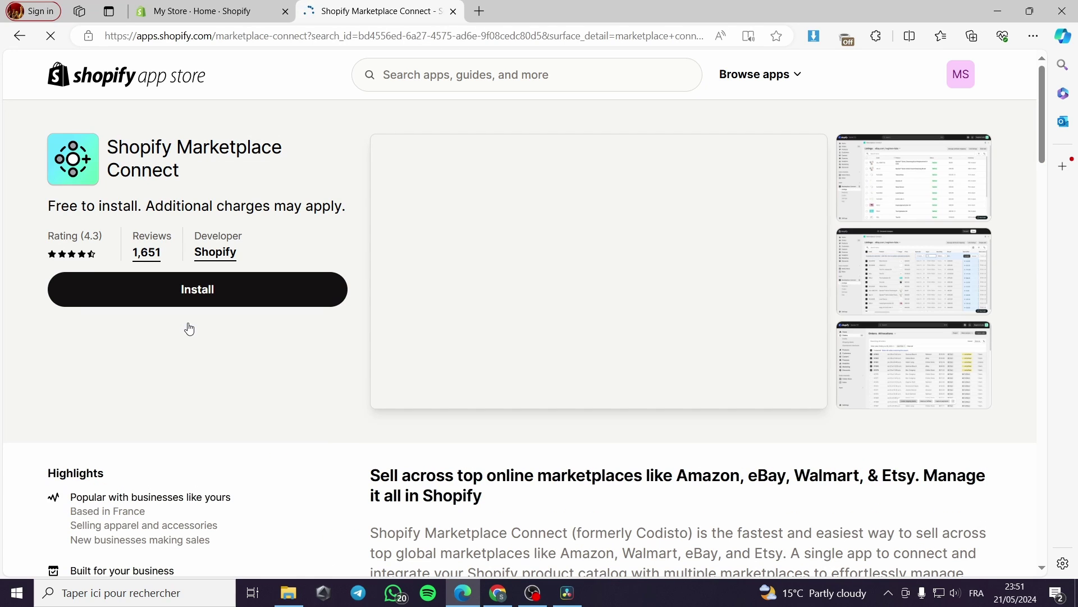
left_click_drag(141, 205, 48, 207)
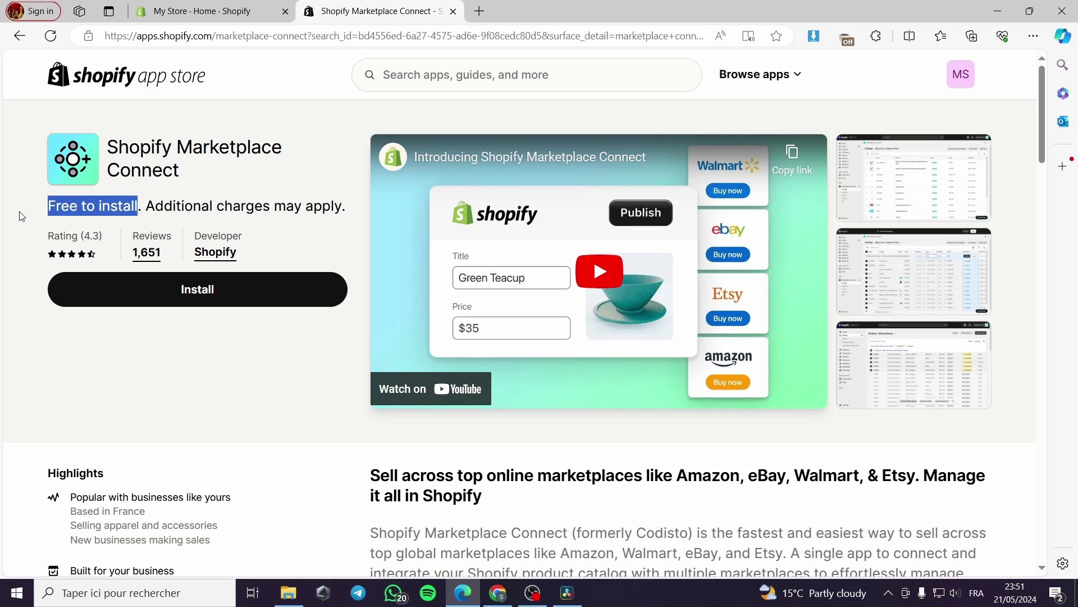
left_click(207, 290)
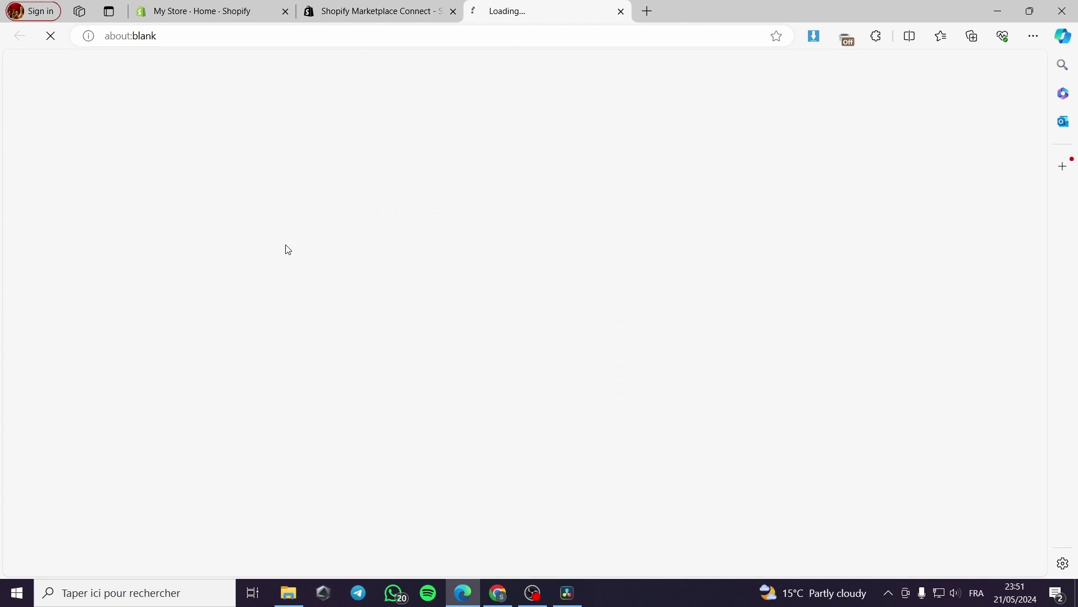
left_click(454, 11)
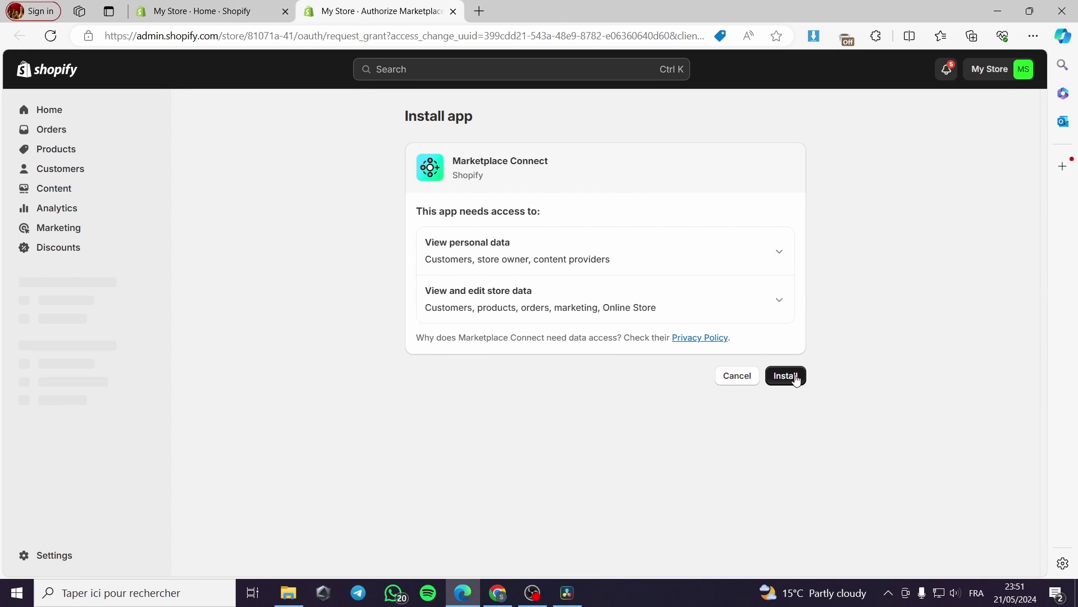
left_click(796, 380)
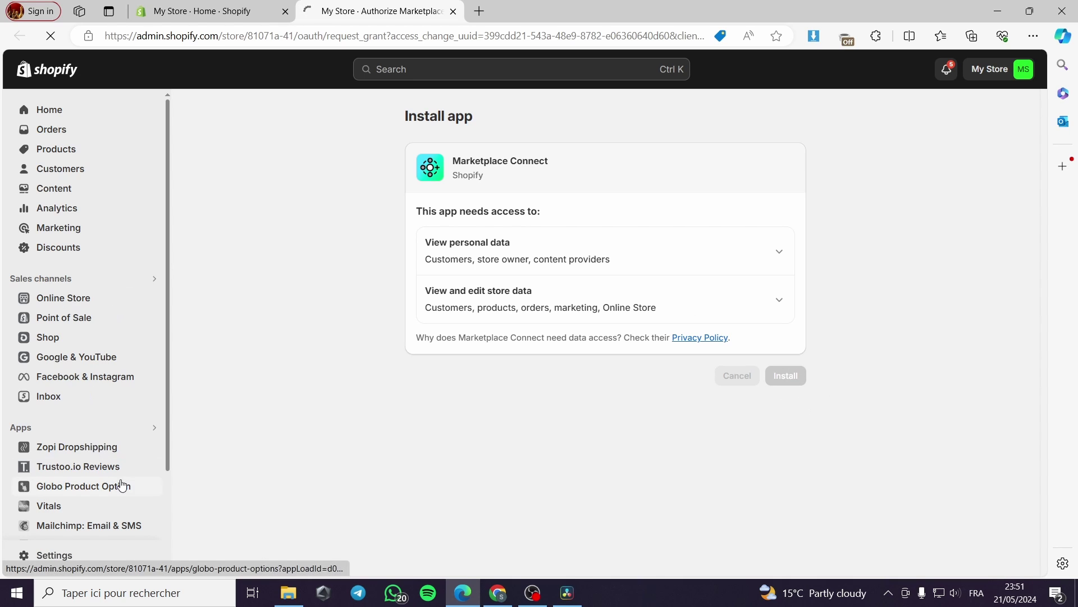
scroll(38, 464, "down", 2)
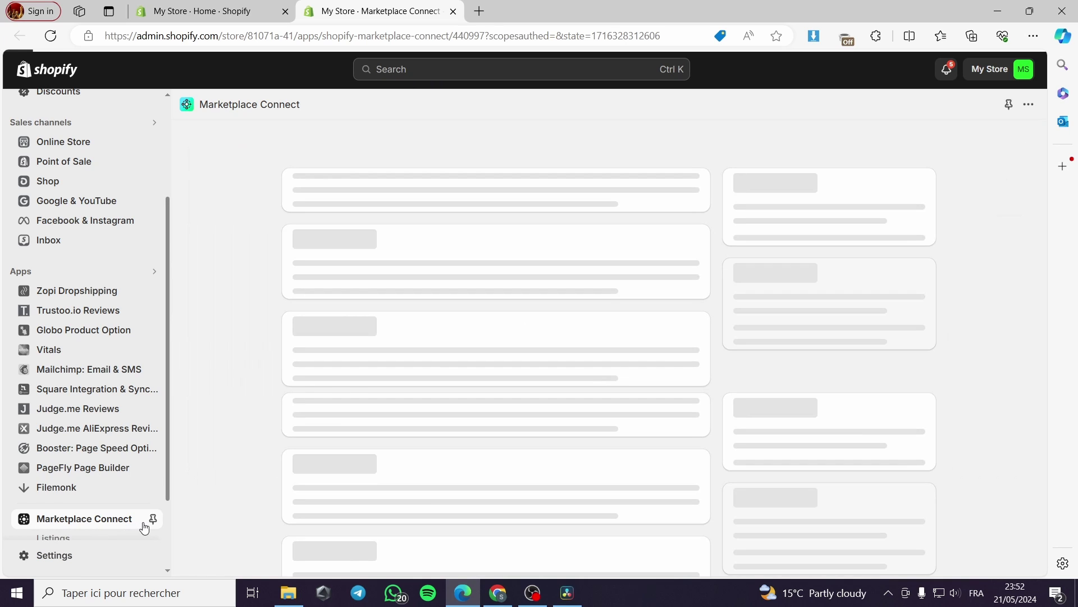
left_click(153, 519)
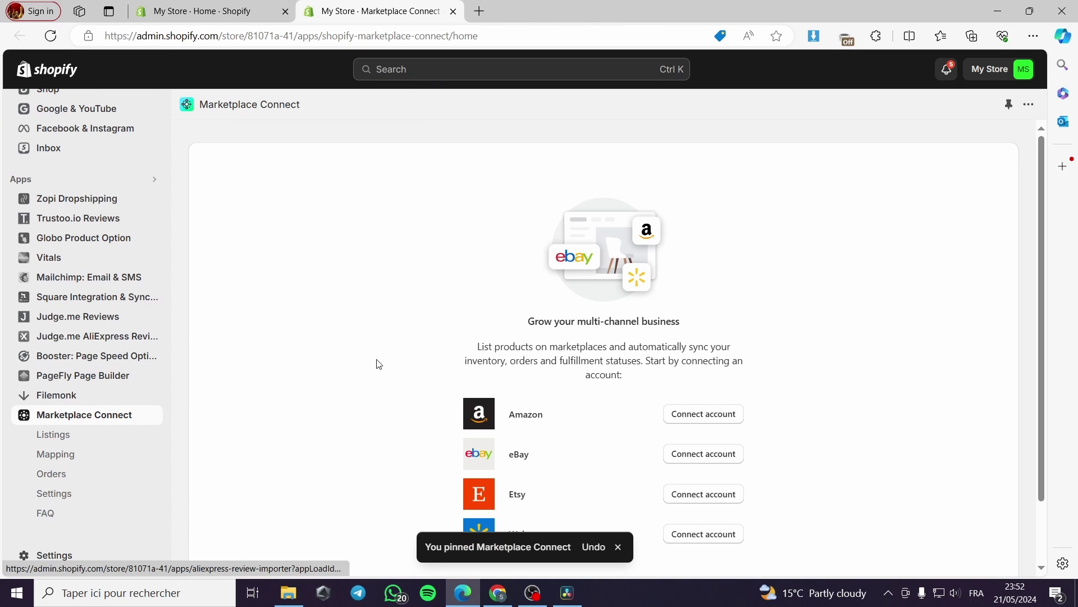
Start connecting an eBay account in Marketplace Connect.
scroll(293, 200, "down", 1)
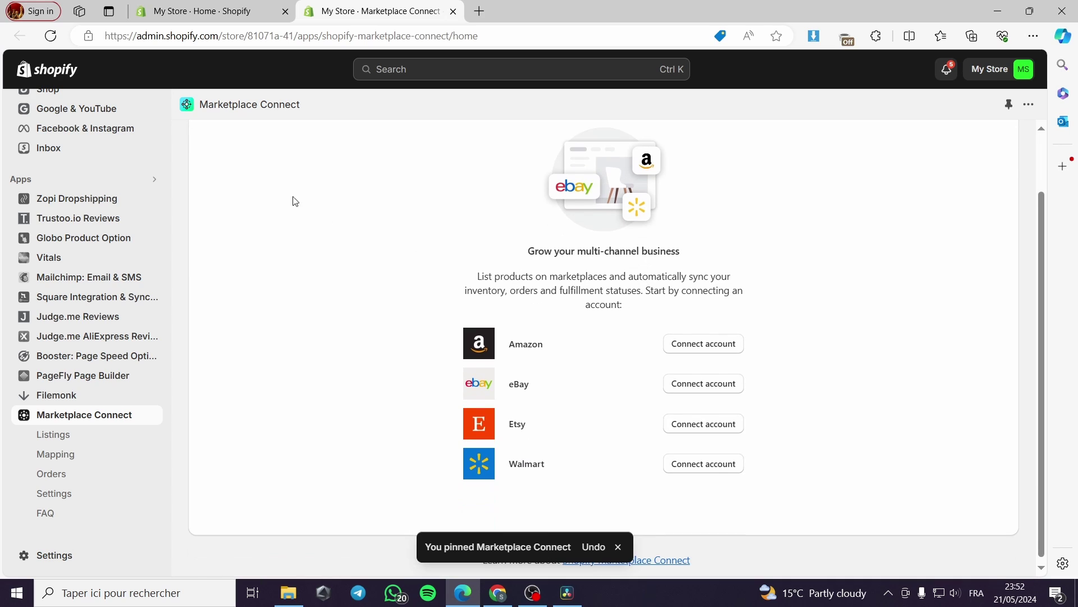
scroll(229, 132, "up", 1)
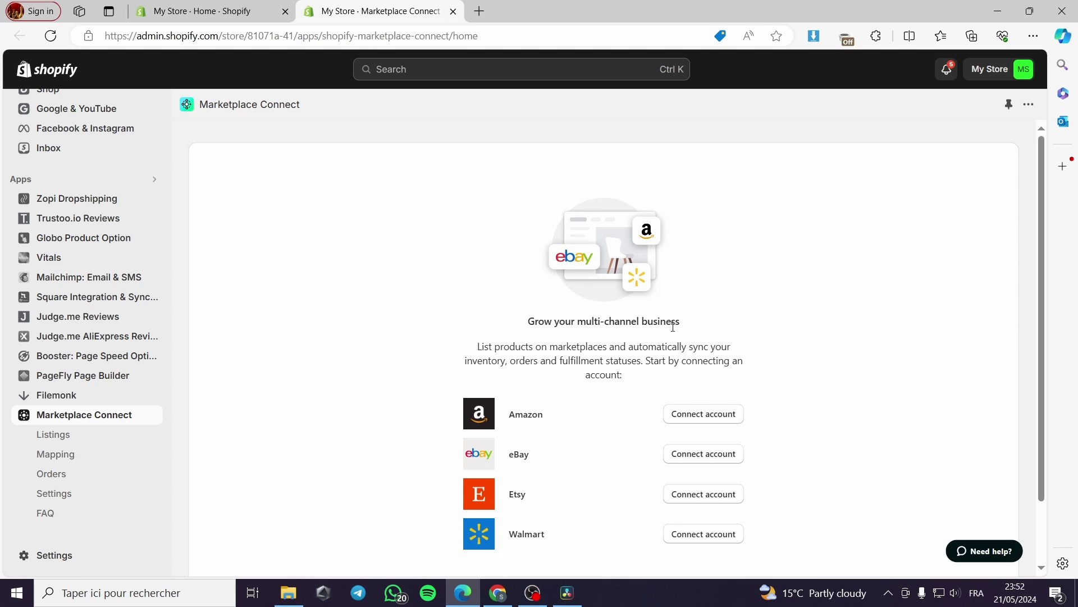
scroll(546, 345, "down", 1)
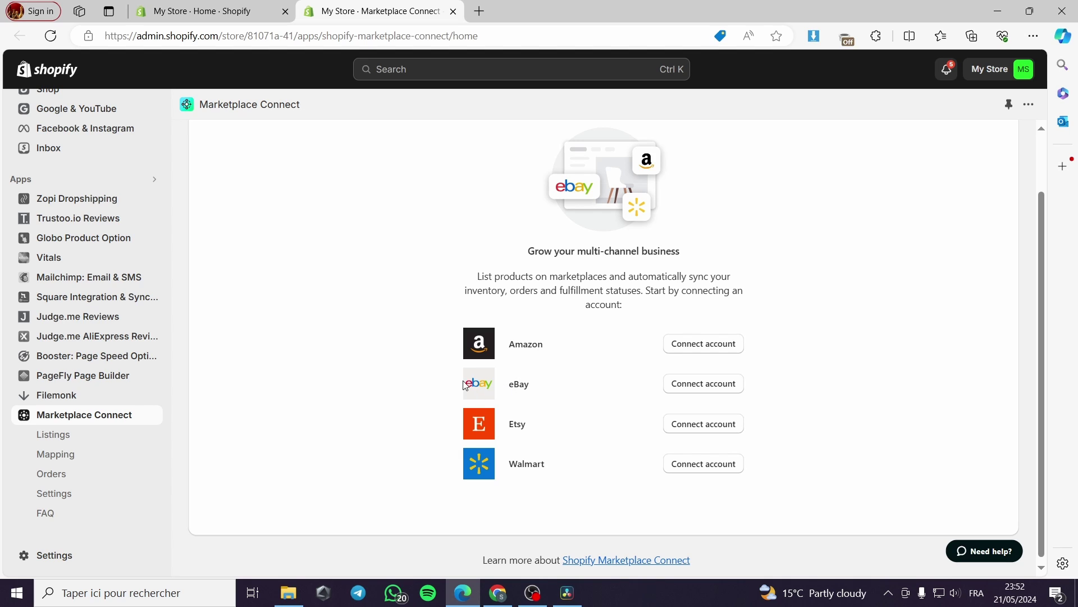
left_click(718, 390)
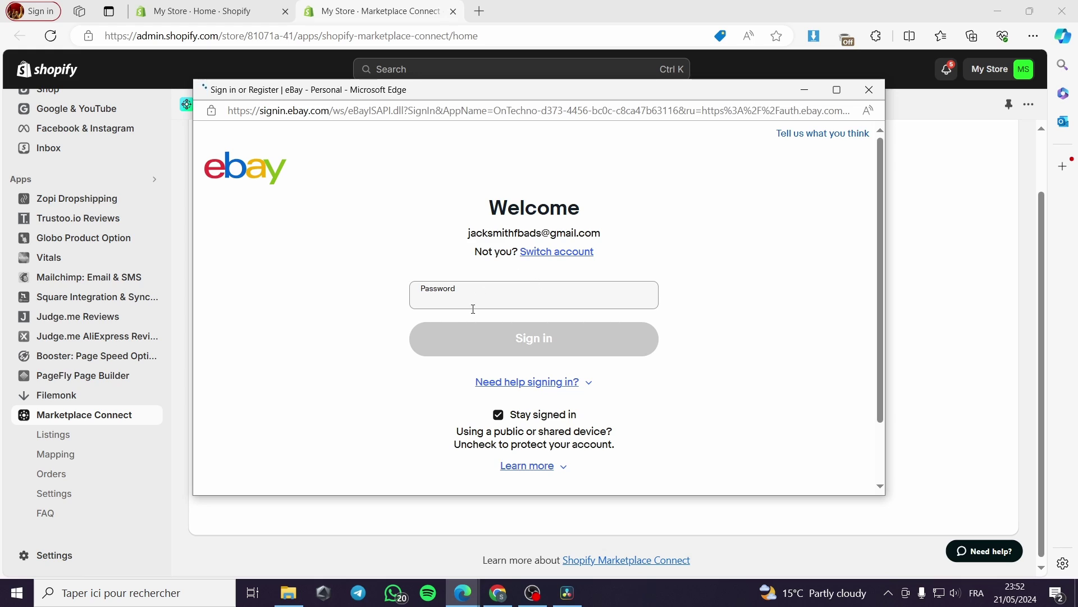
Try to sign in to the eBay account with the saved account password.
left_click(489, 299)
left_click(616, 301)
left_click(700, 322)
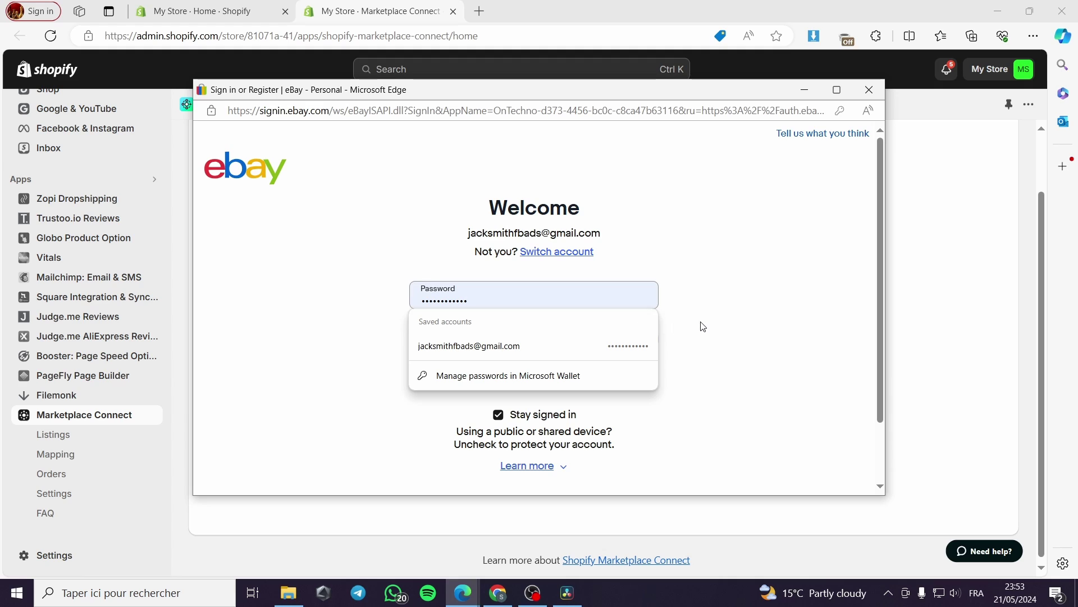
left_click(541, 335)
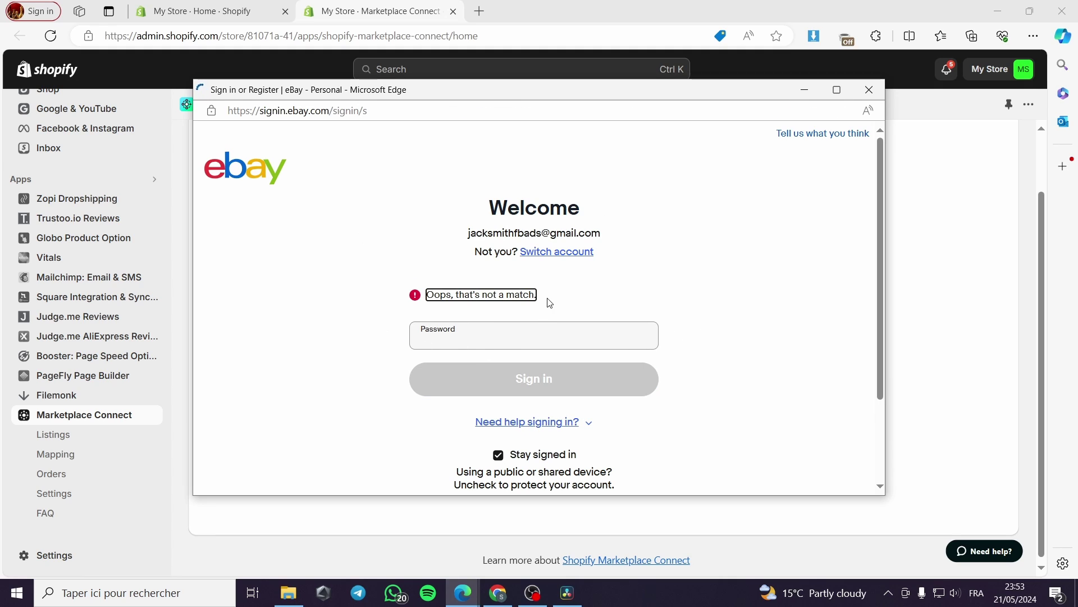
Clear the filled-in eBay password, enter the account password manually and try to sign in again.
left_click(498, 335)
left_click_drag(498, 334, 395, 347)
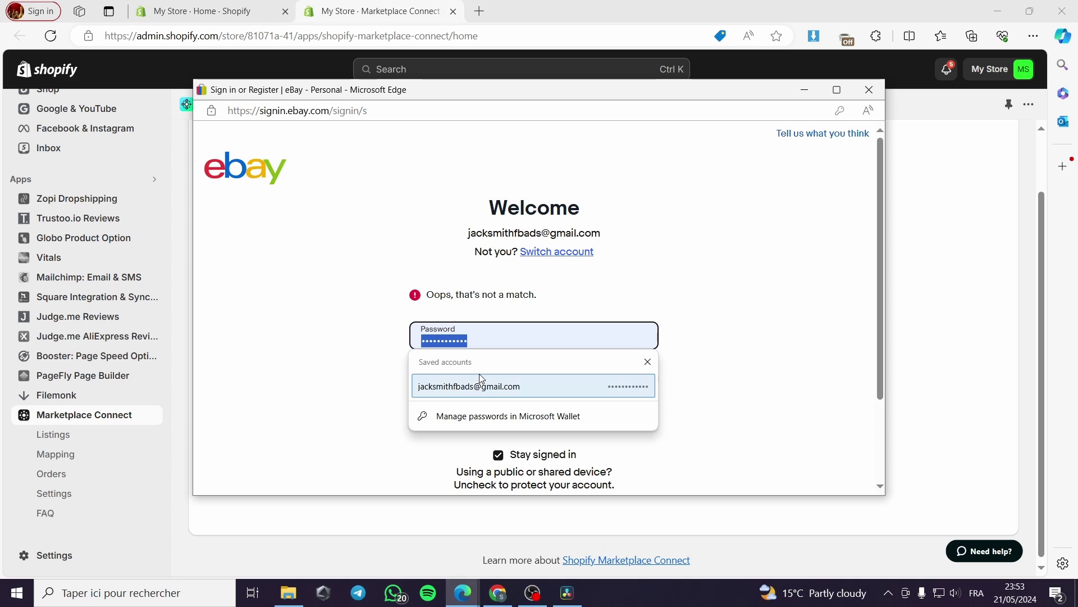
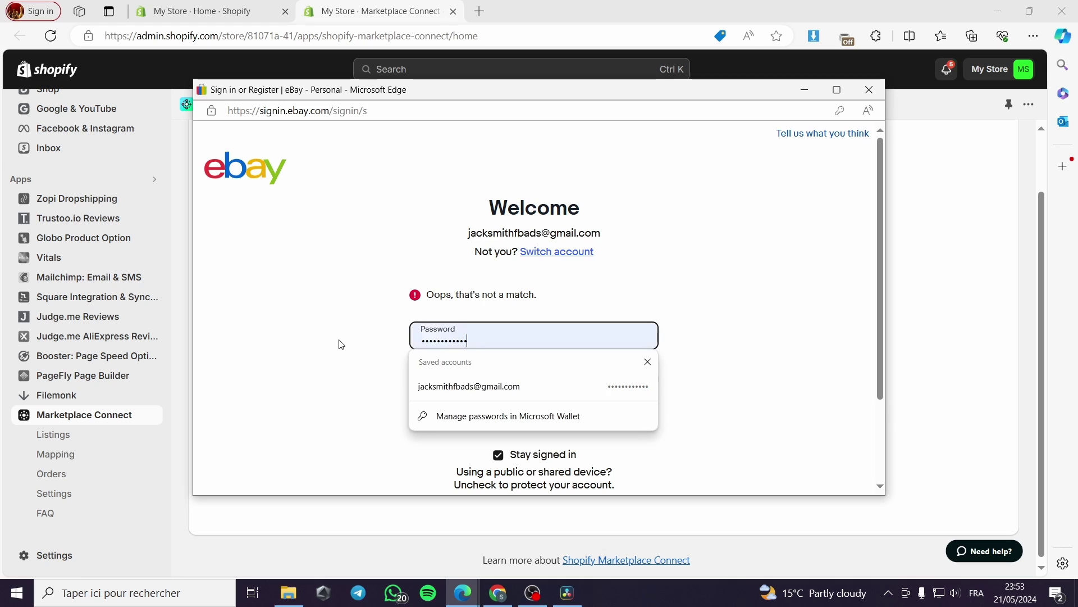
key("BackSpace")
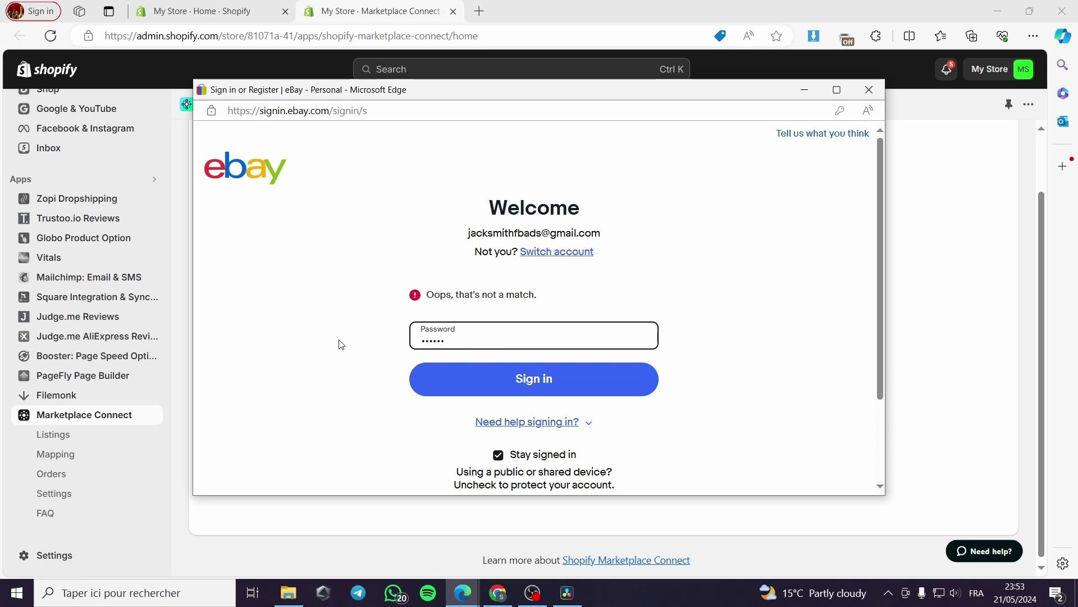
key("ctrl+v")
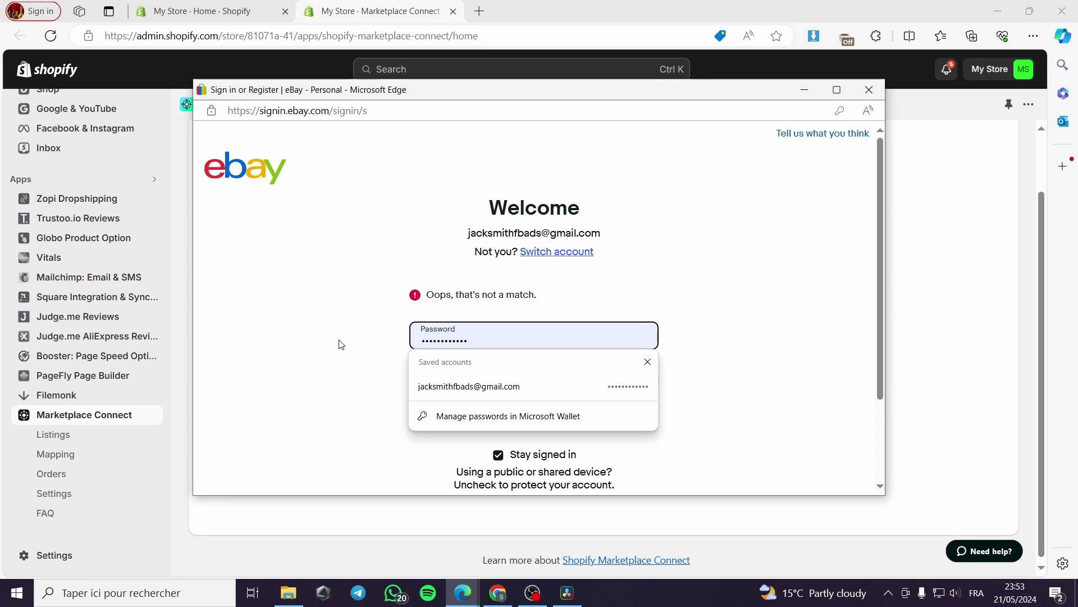
key("BackSpace")
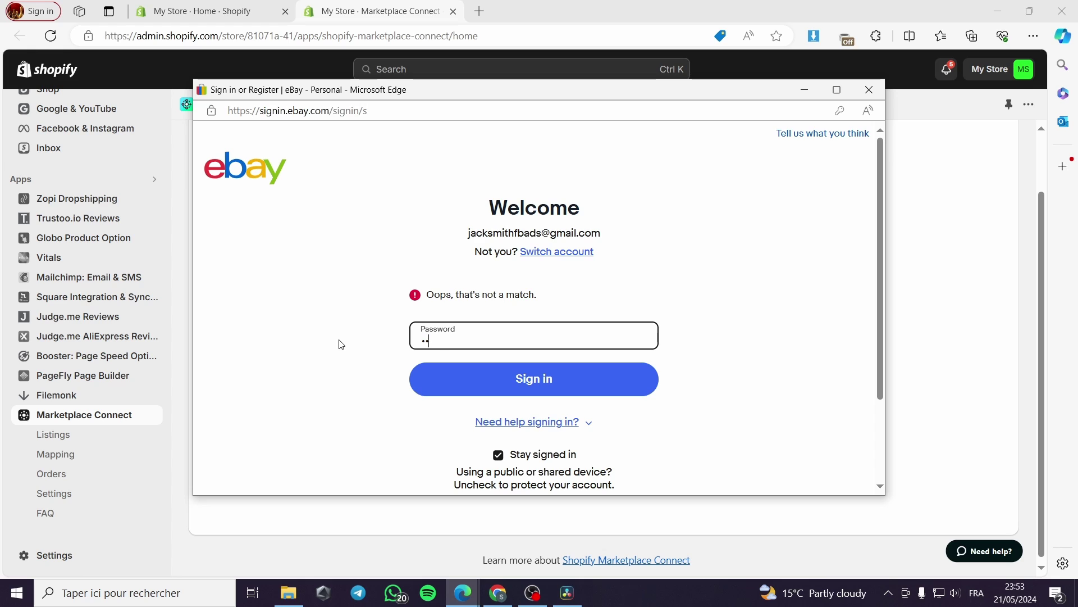
key("BackSpace")
key("BackSpace")
type("••••••••••")
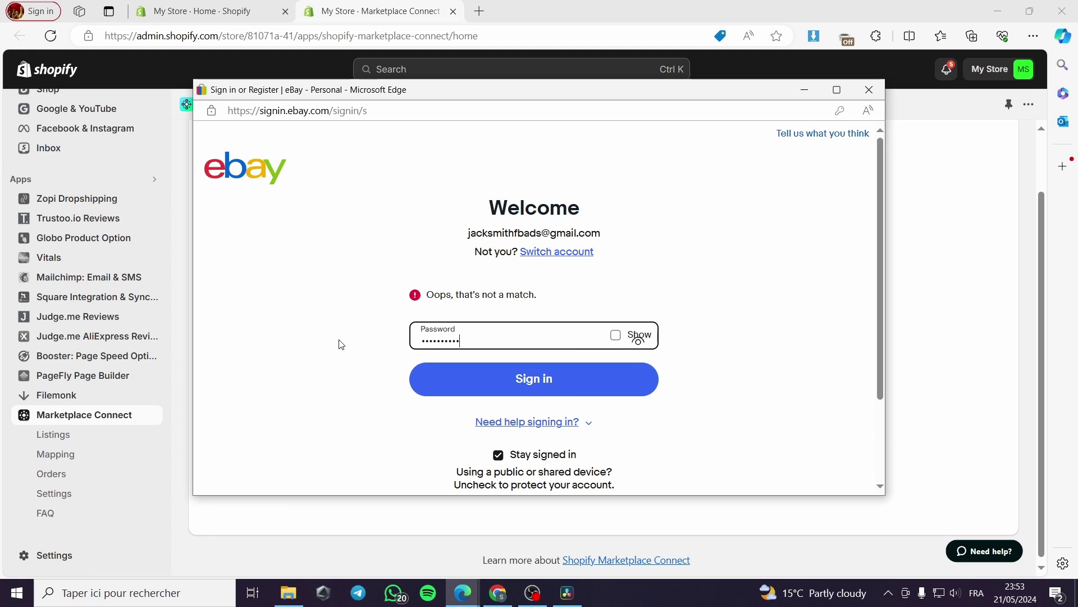
left_click(564, 375)
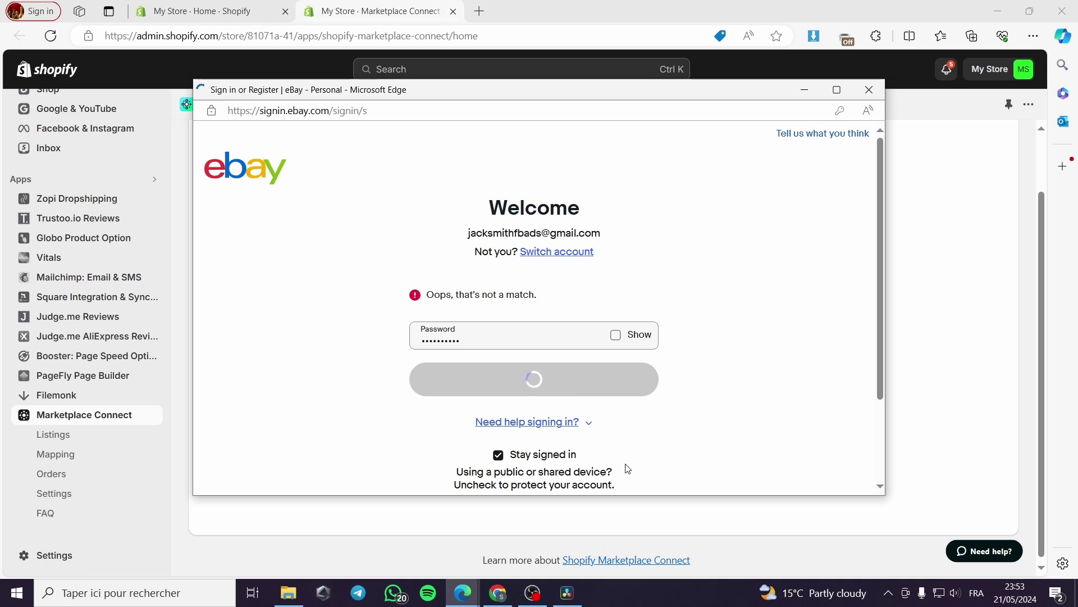
Replace the autofilled entry with the eBay account password and submit the sign-in.
left_click(464, 341)
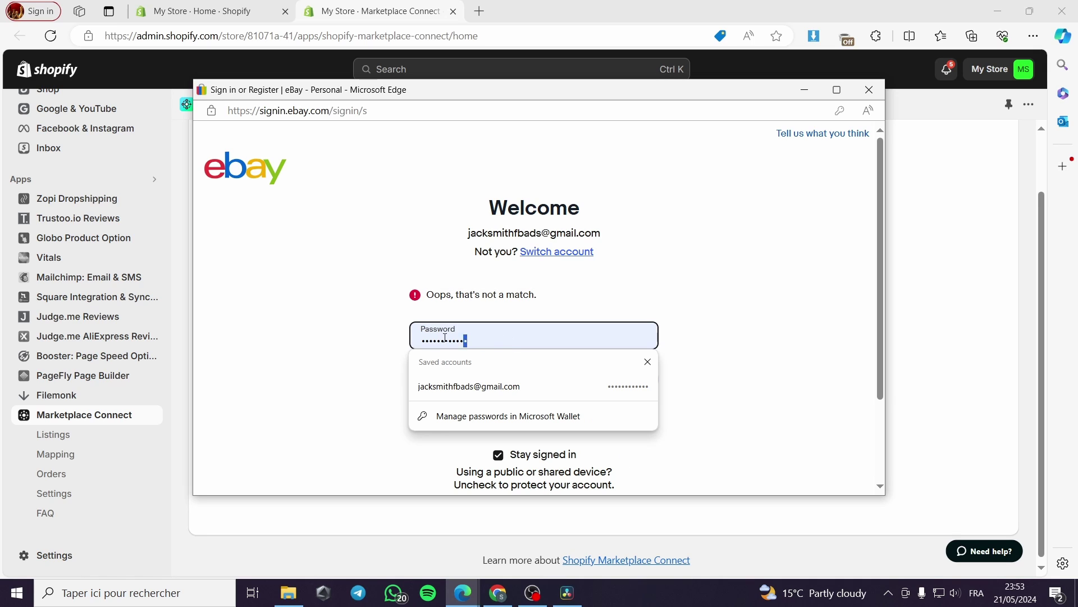
left_click_drag(465, 340, 382, 341)
key("BackSpace")
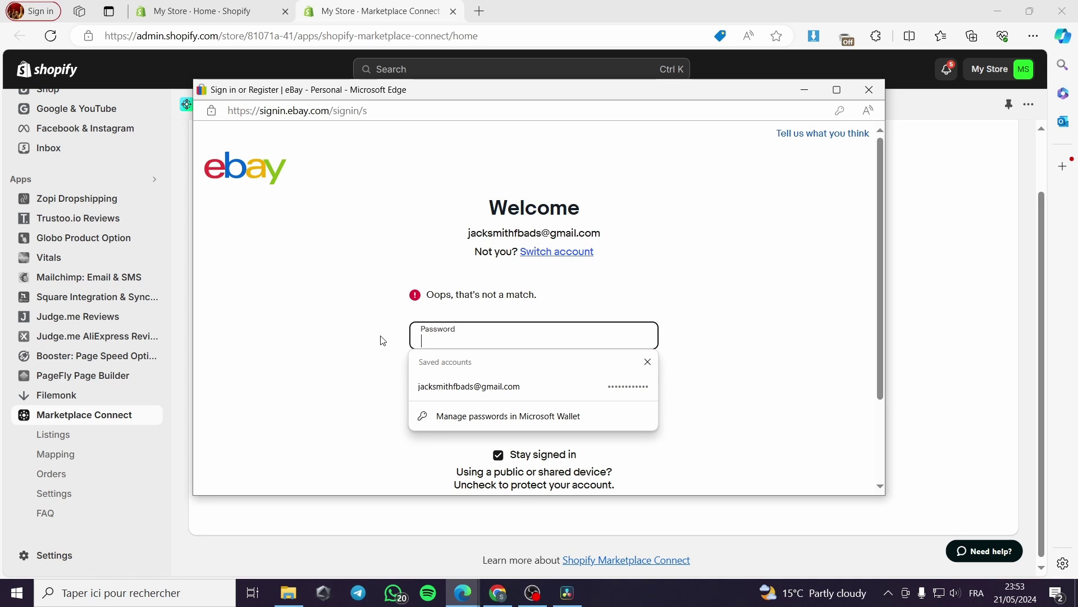
type("••••••••")
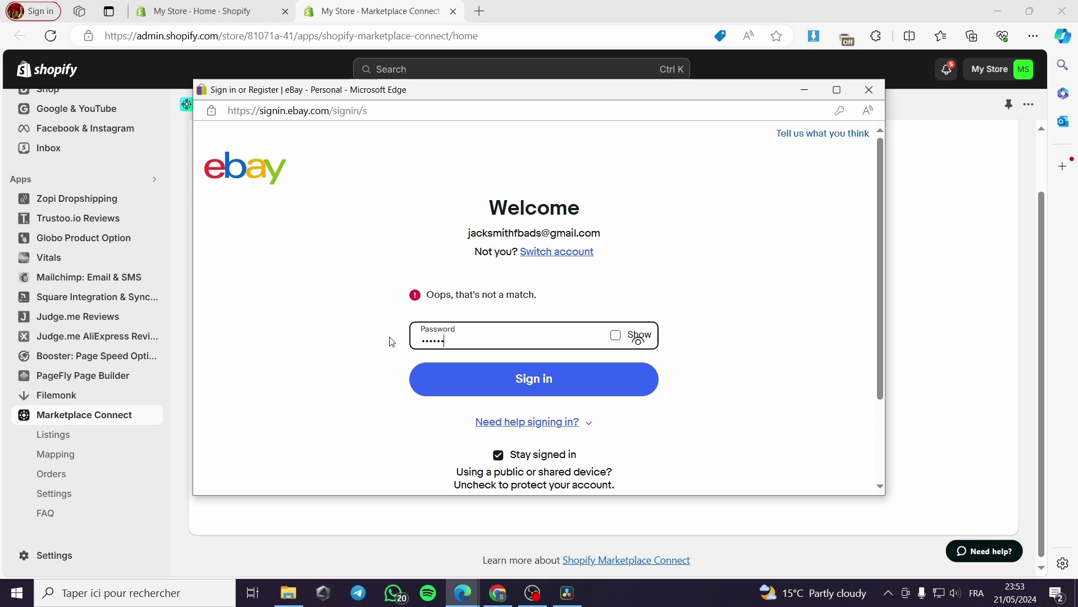
type("••••")
left_click(483, 380)
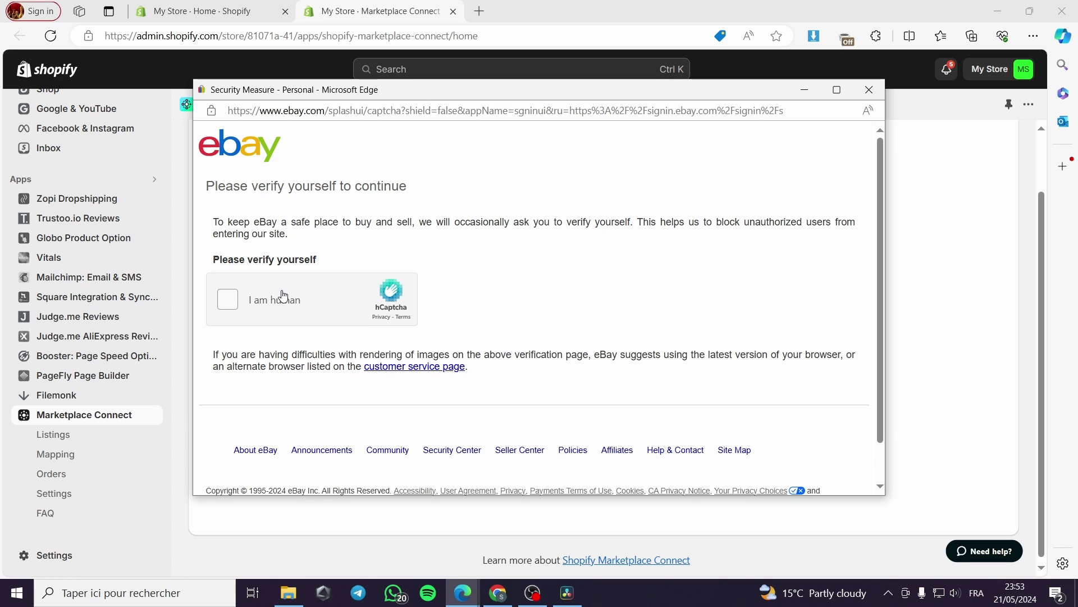
Complete eBay's human verification by selecting the three duck images that match the bird pattern and submitting them.
left_click(227, 300)
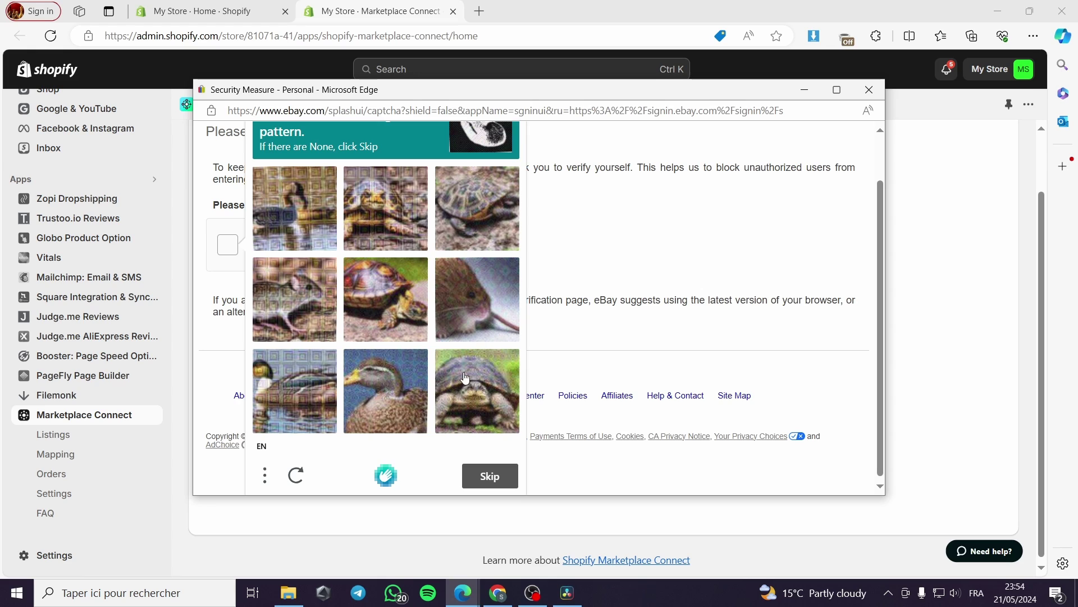
scroll(401, 250, "up", 1)
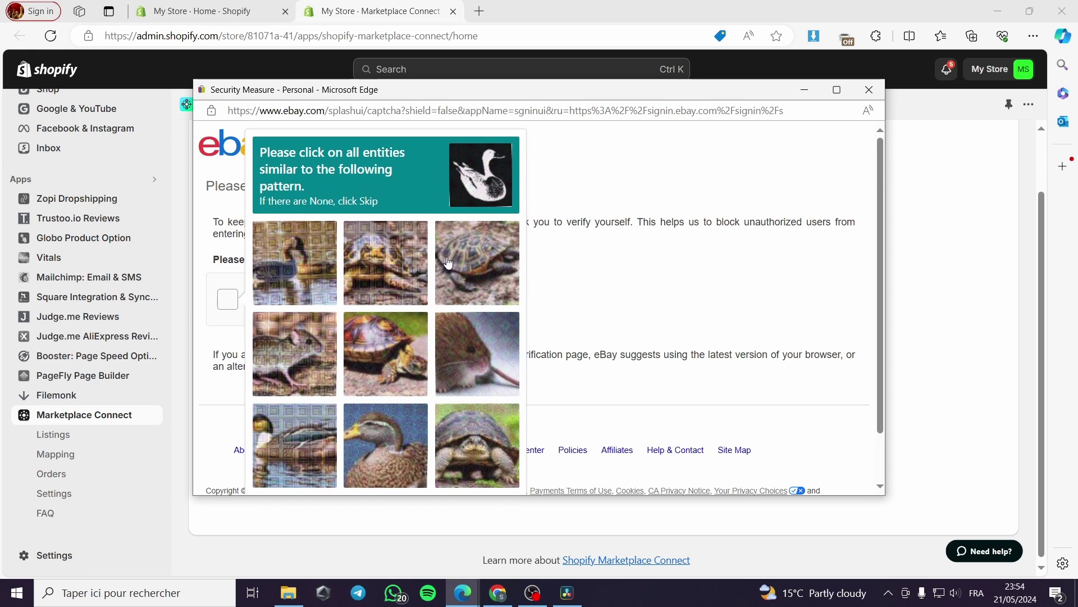
left_click(296, 277)
left_click(384, 451)
left_click(296, 441)
scroll(470, 433, "down", 1)
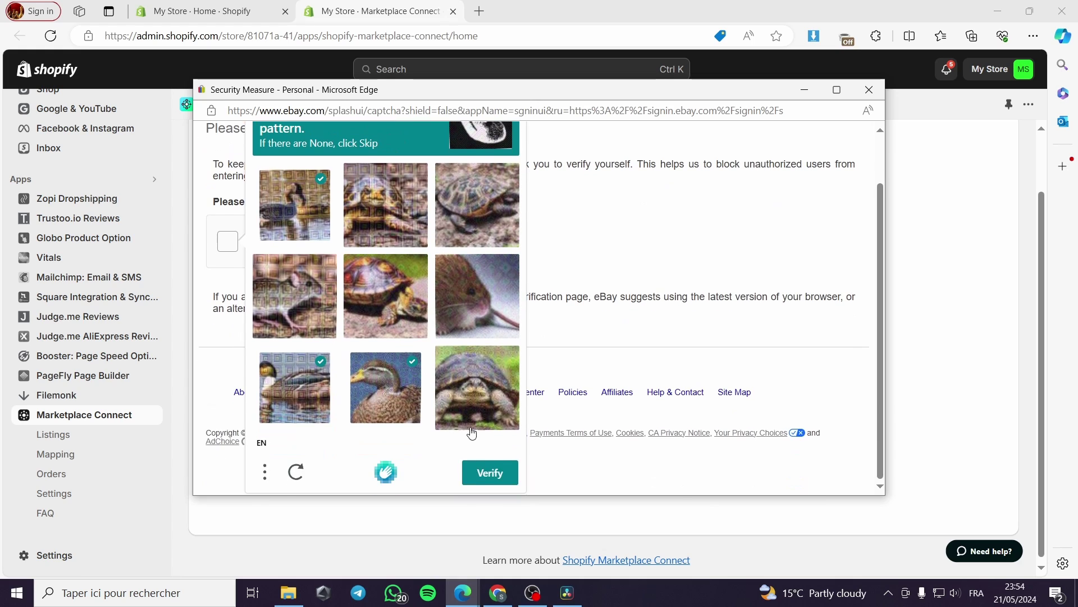
left_click(496, 487)
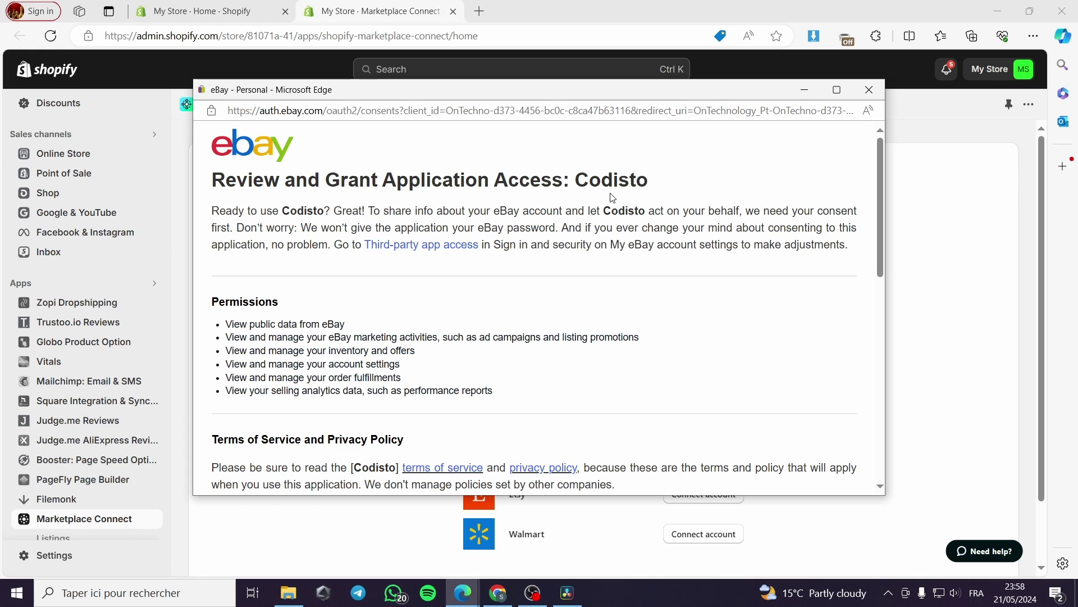
Grant Codisto access to the eBay account and advance past the seller account status in the connection checklist.
scroll(625, 209, "down", 3)
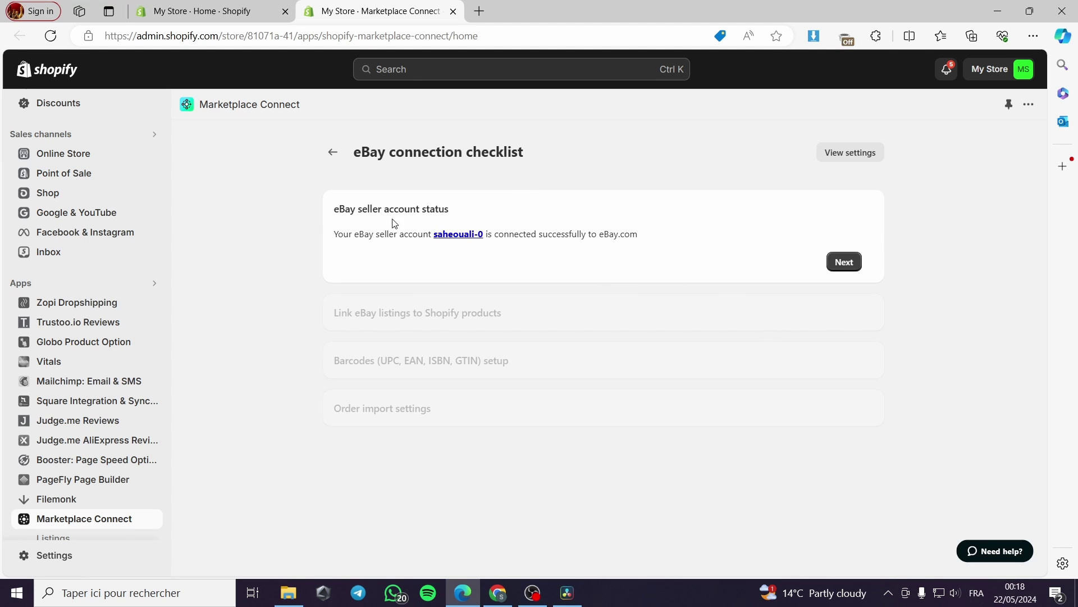
left_click(849, 265)
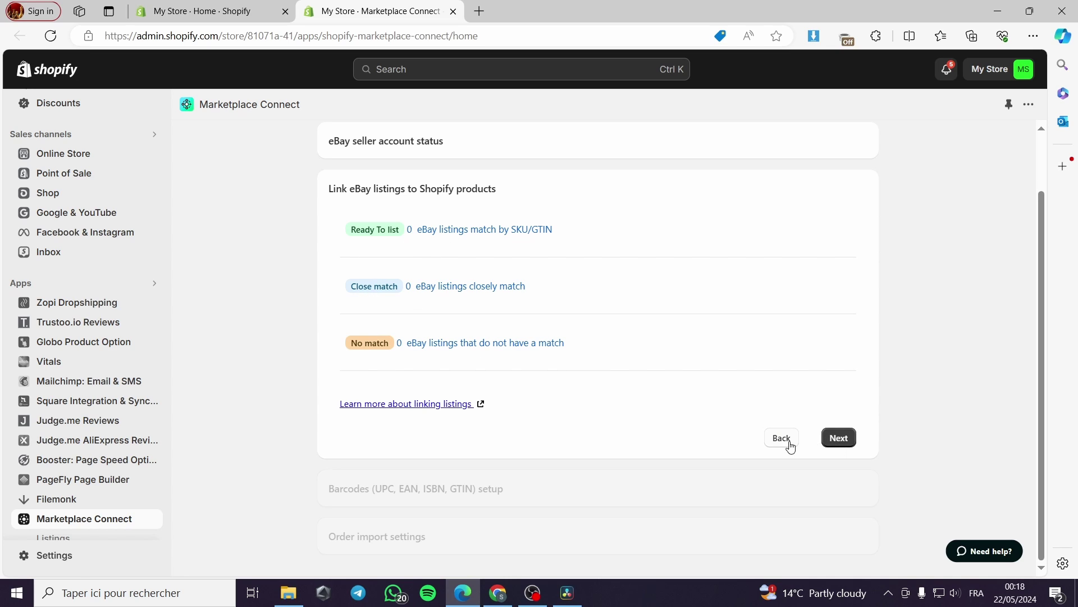
View the eBay listings that match by SKU/GTIN, close them and complete the listing-link stage of the checklist.
left_click(436, 235)
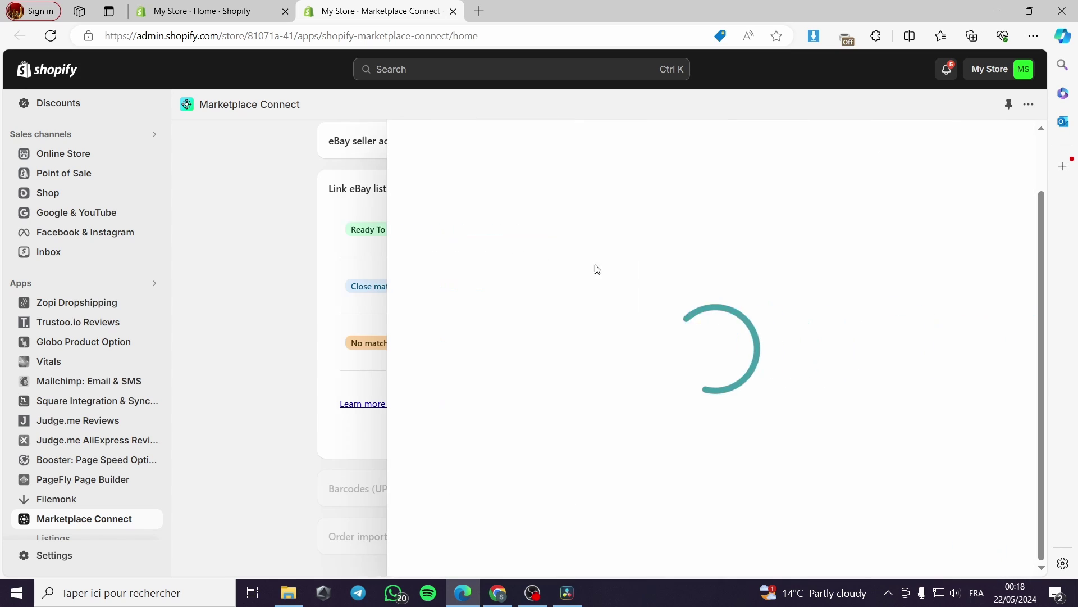
left_click(293, 271)
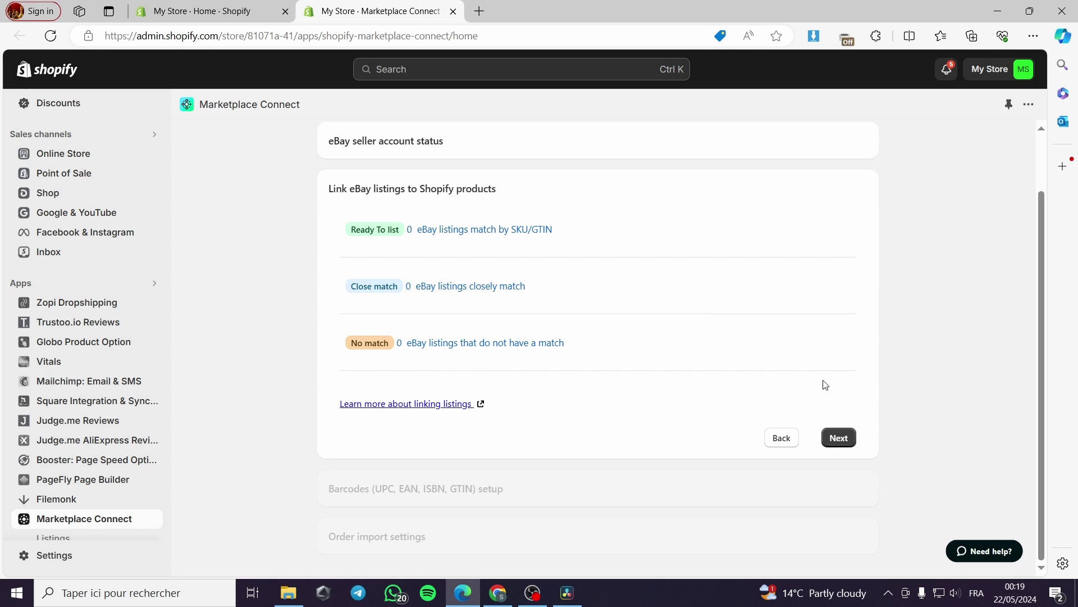
left_click(844, 443)
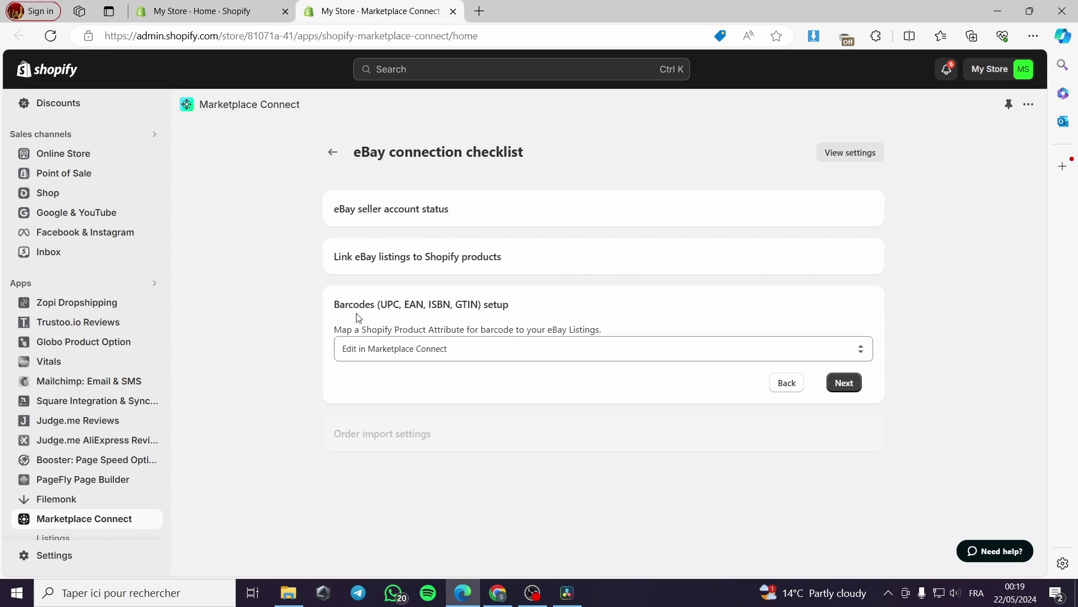
Keep barcodes on Edit in Marketplace Connect, set order import to All orders and finish the eBay connection checklist.
left_click(844, 383)
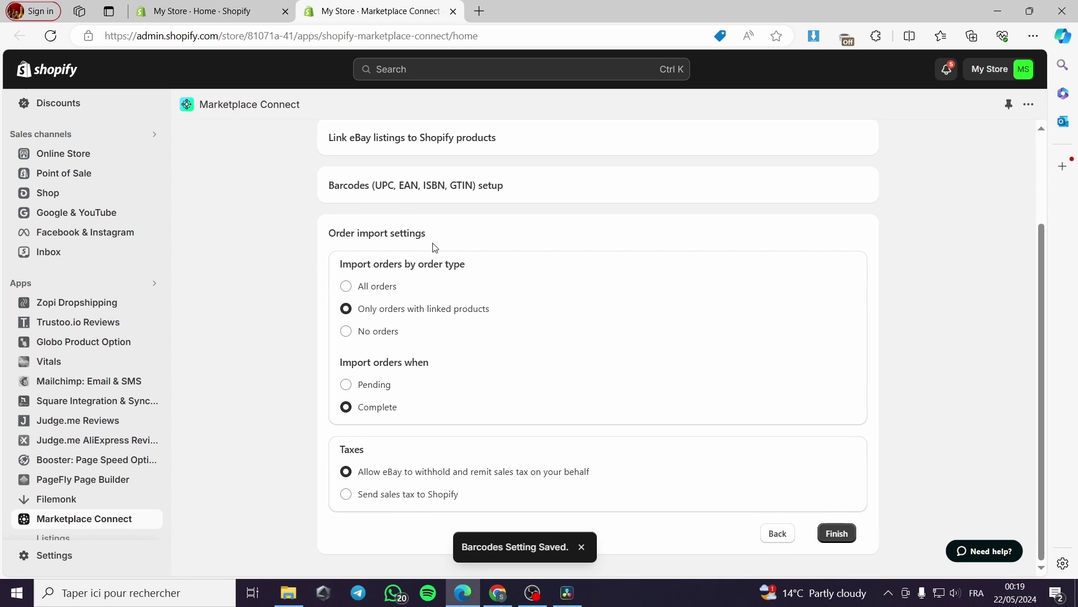
left_click(347, 286)
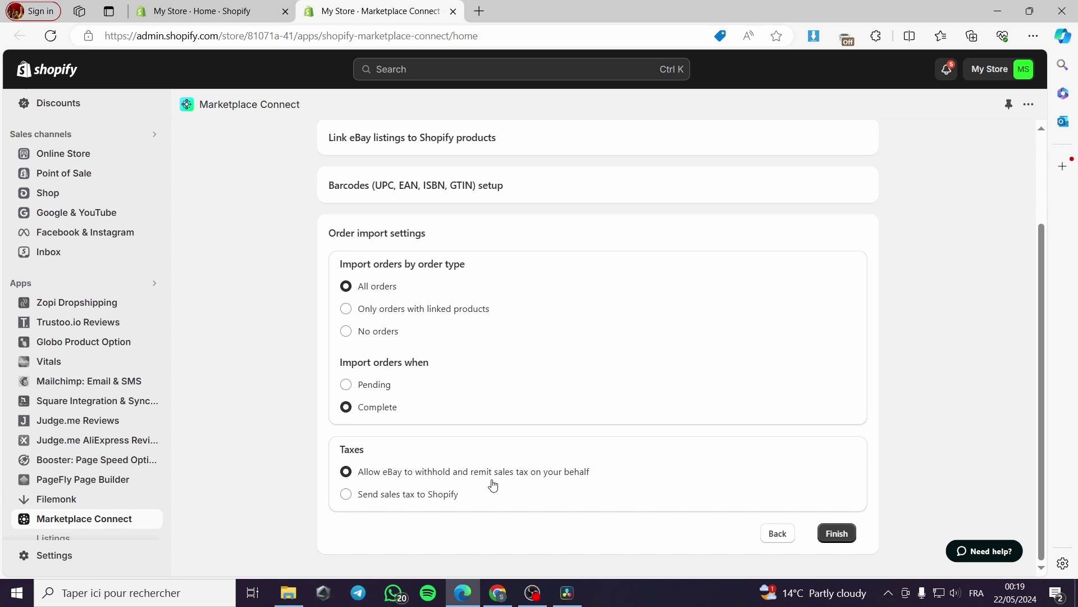
left_click(838, 534)
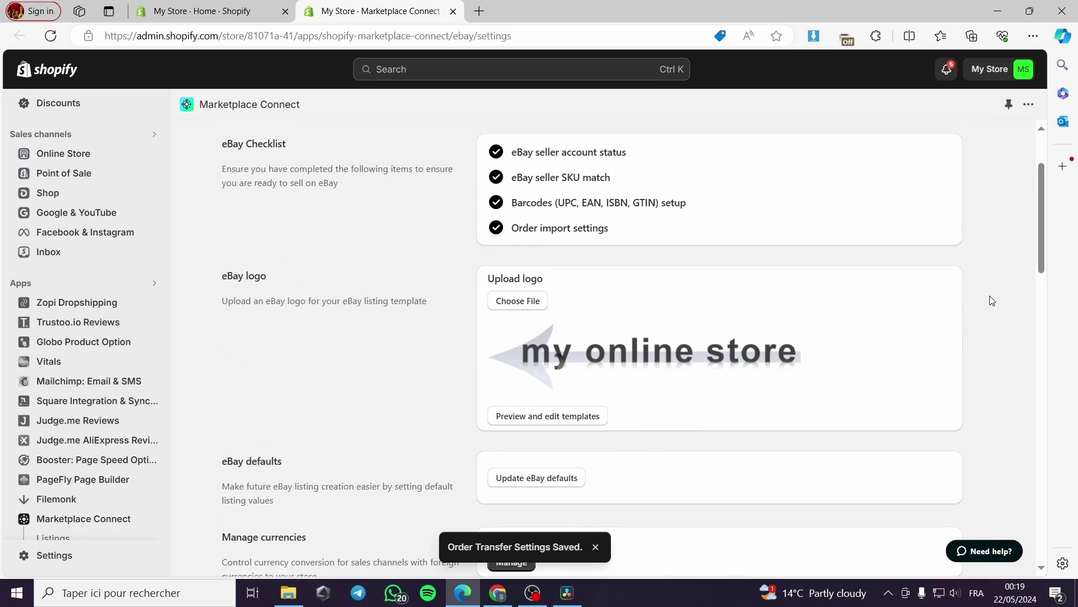
Upload the Summer-removebg-preview PNG from the Téléchargements folder as the logo for the eBay listing template.
scroll(782, 378, "down", 3)
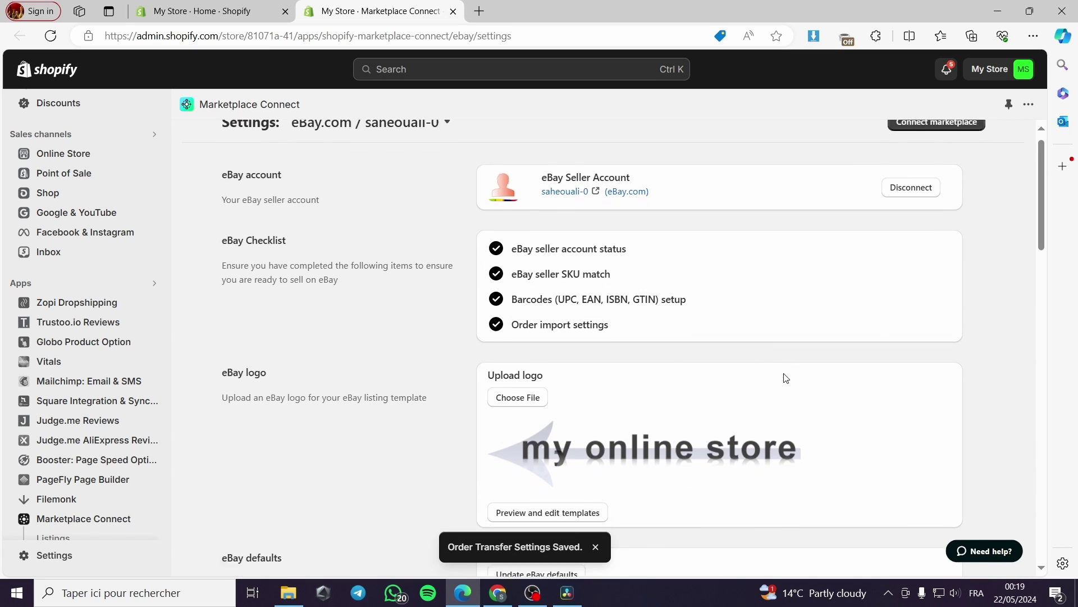
left_click(536, 275)
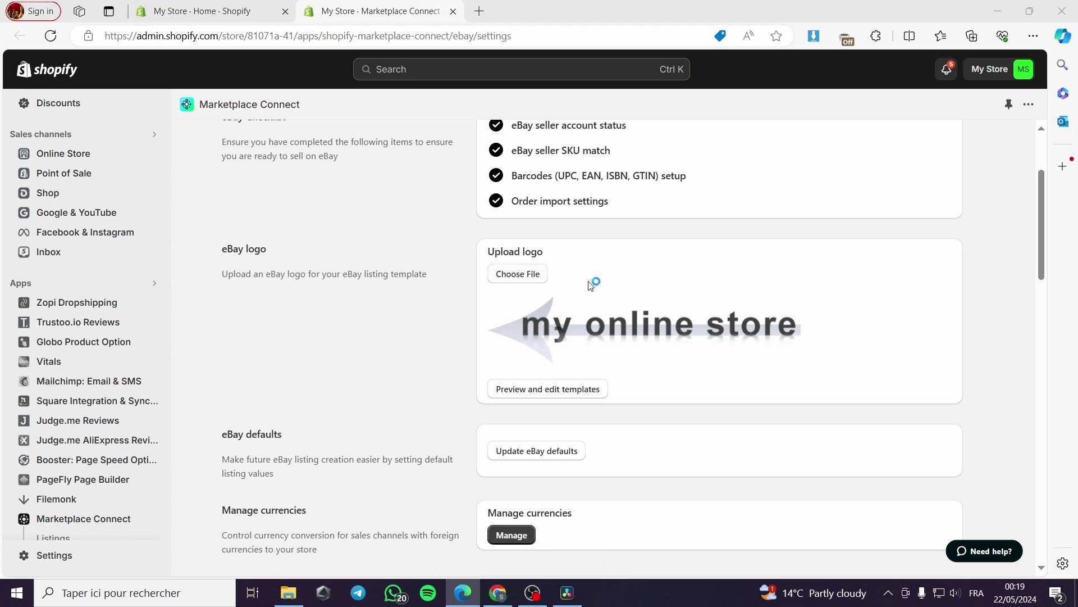
scroll(350, 272, "down", 10)
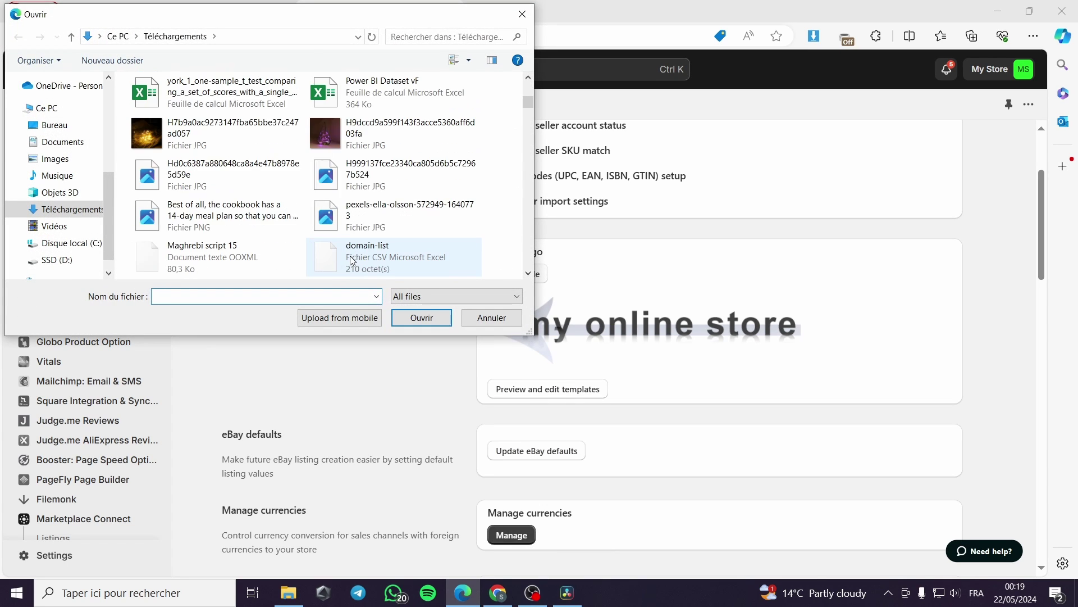
scroll(352, 257, "down", 10)
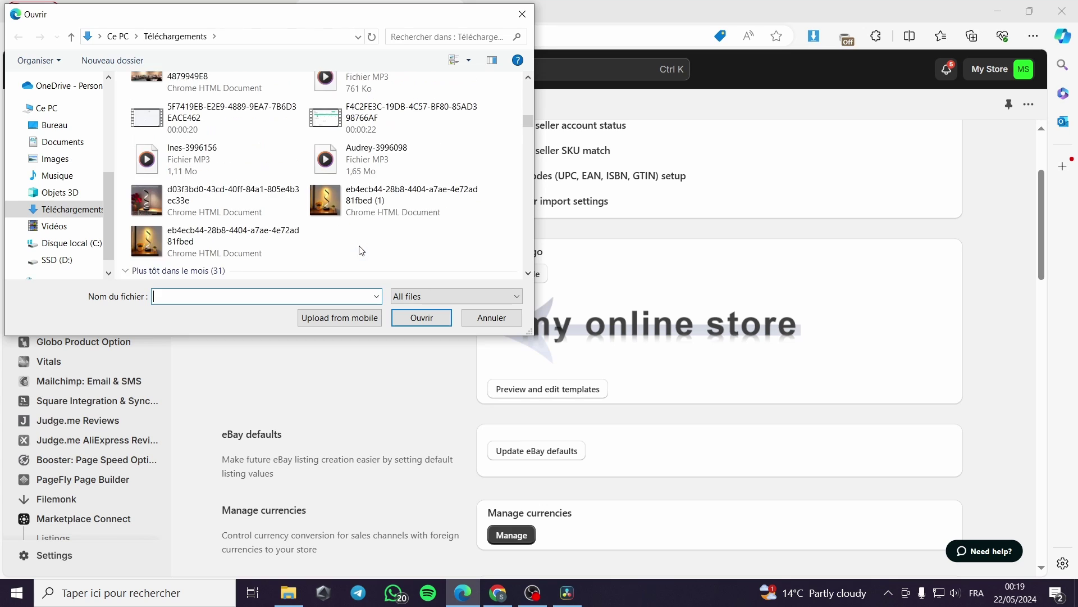
scroll(361, 250, "down", 5)
scroll(294, 240, "down", 3)
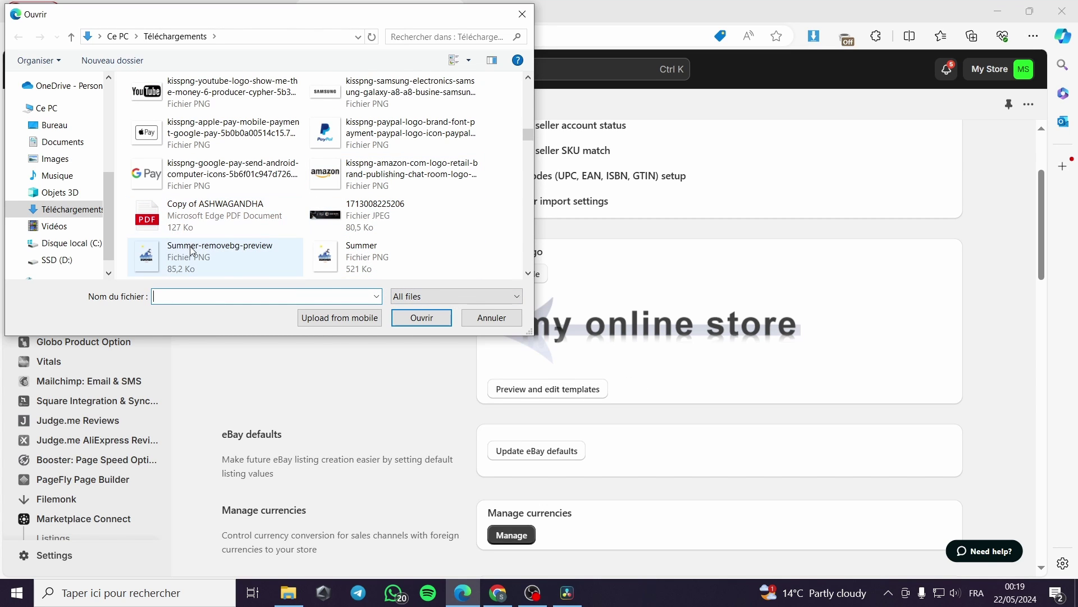
left_click(210, 253)
left_click(421, 317)
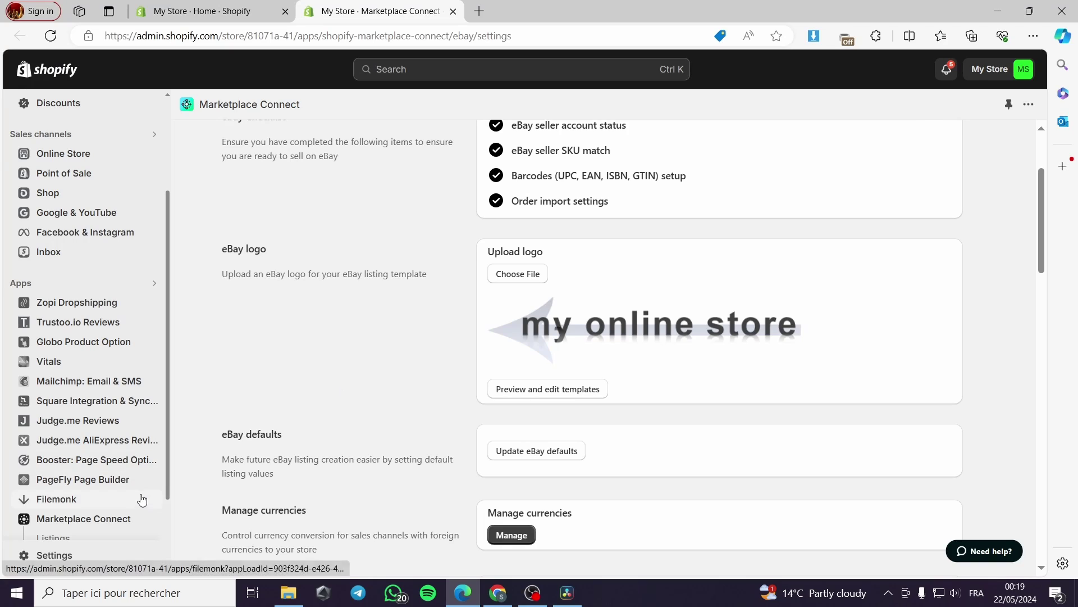
Review the eBay settings from defaults and synchronization through default location, and view the marketplaces available to connect.
scroll(296, 435, "down", 2)
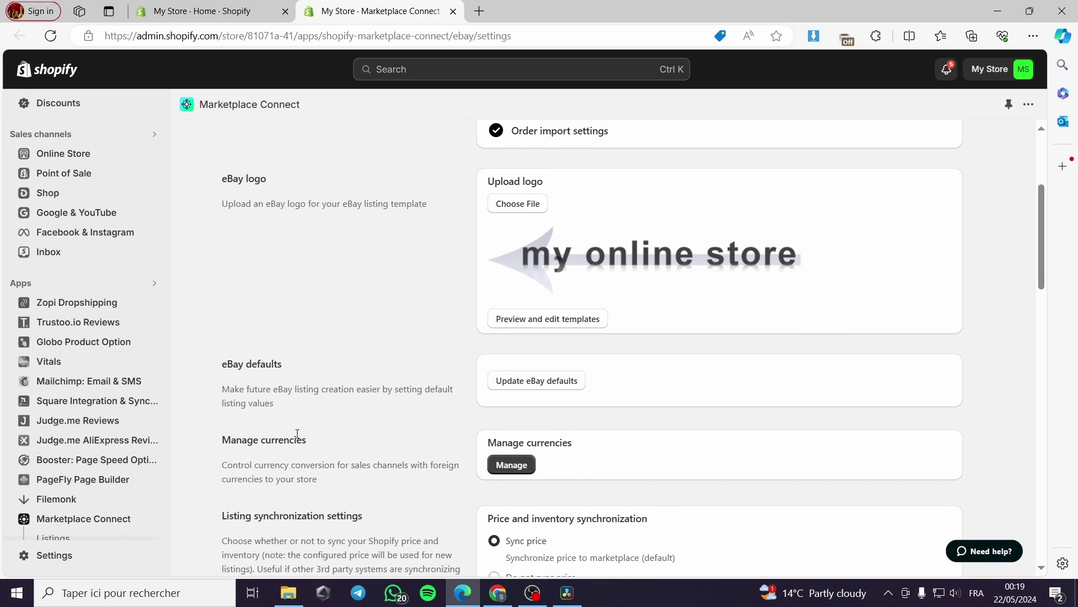
scroll(556, 401, "down", 2)
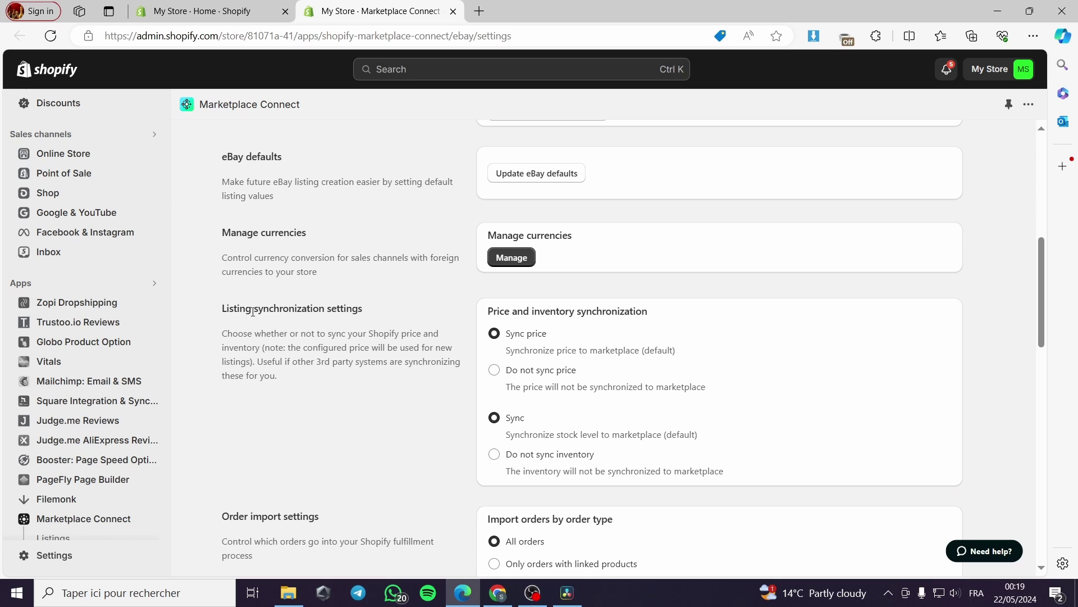
scroll(589, 326, "down", 3)
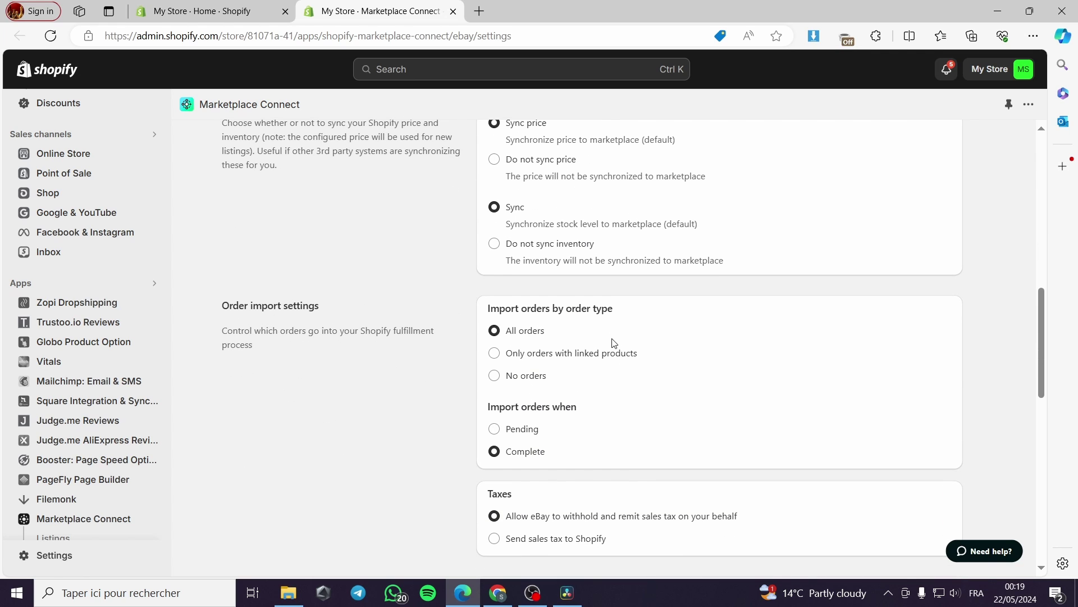
scroll(534, 353, "down", 5)
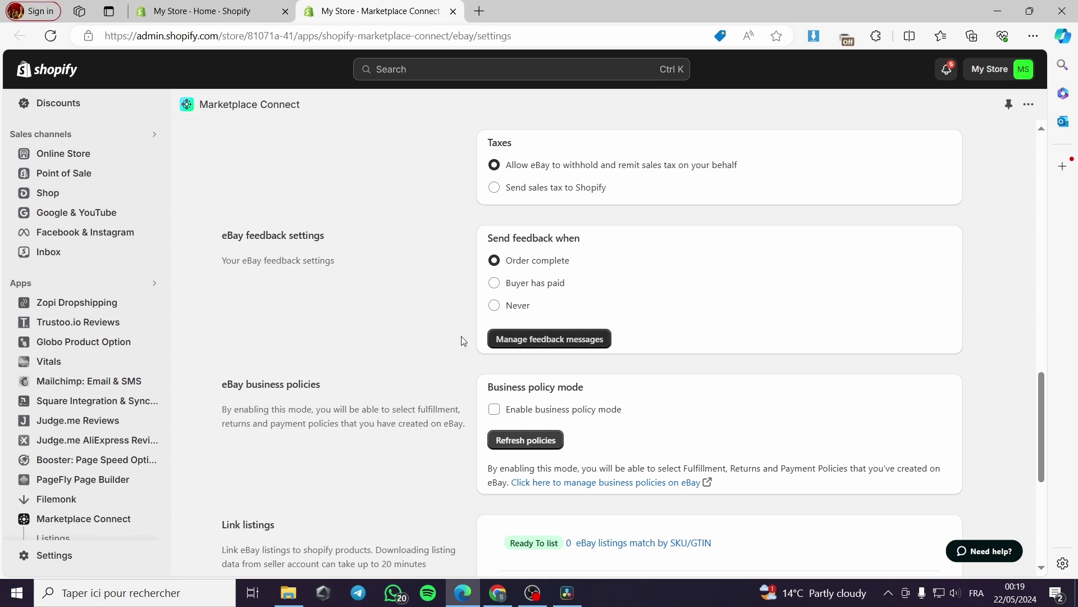
scroll(638, 392, "down", 5)
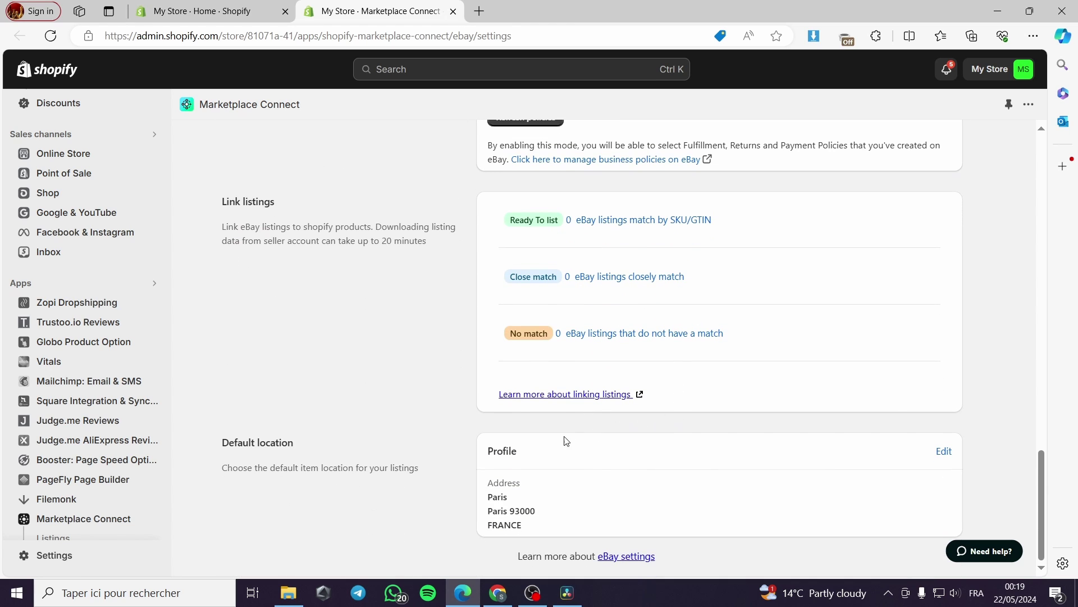
scroll(567, 452, "up", 20)
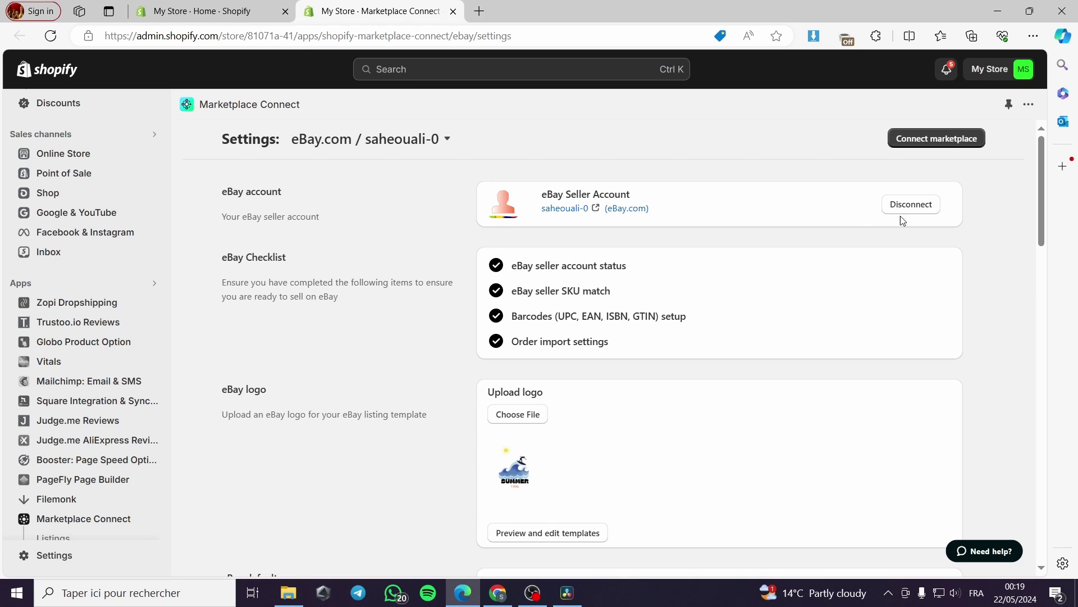
left_click(949, 140)
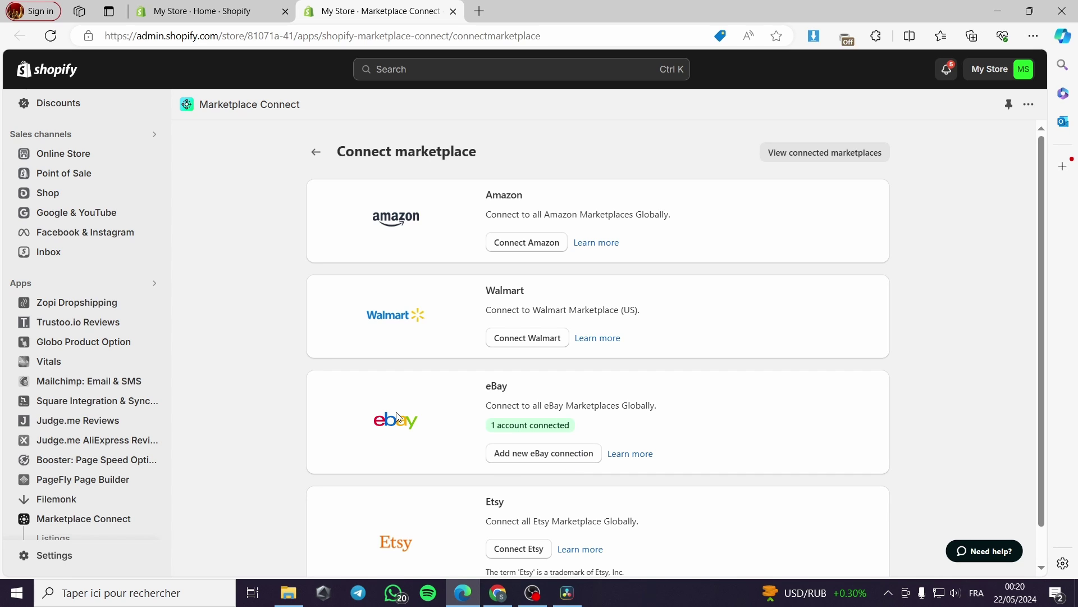
Open the eBay listings in Marketplace Connect.
scroll(90, 461, "down", 2)
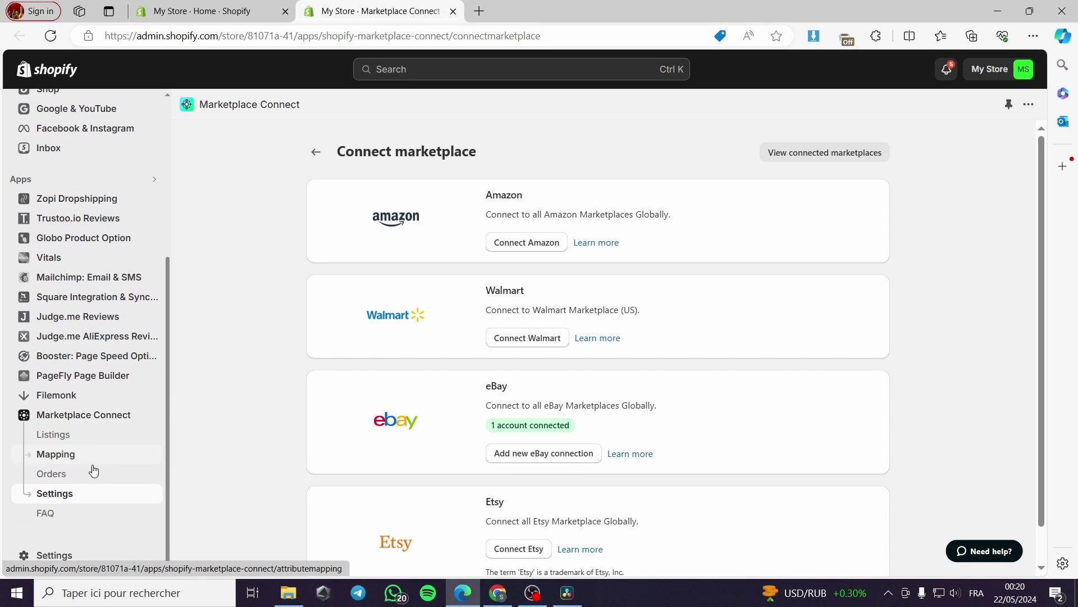
left_click(85, 440)
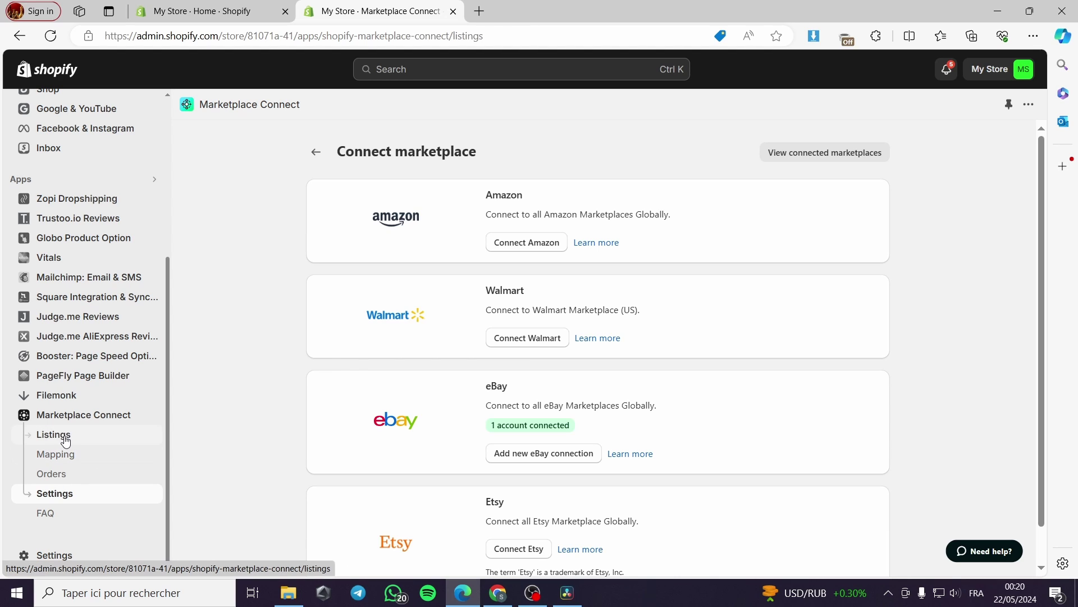
left_click(58, 439)
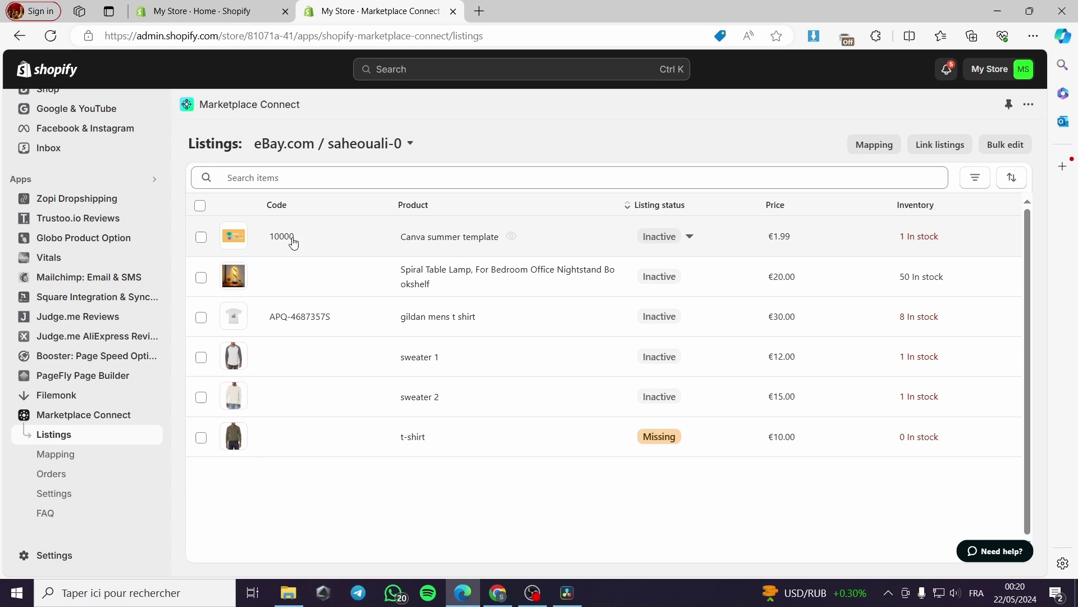
Open the Canva summer template product in Shopify, return to the eBay listings and select that product for linking.
left_click(511, 236)
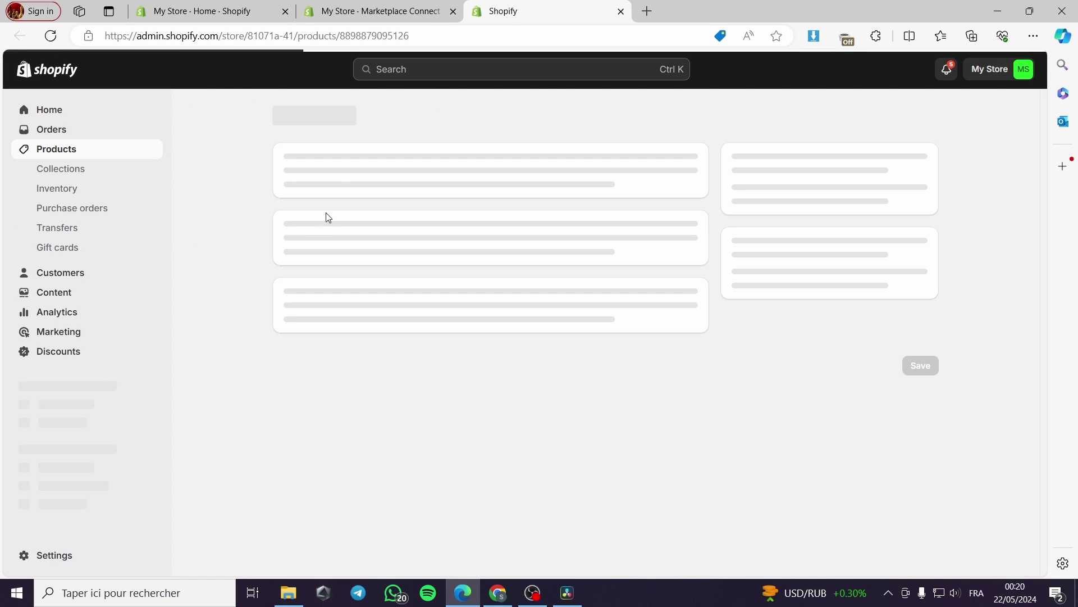
left_click(382, 12)
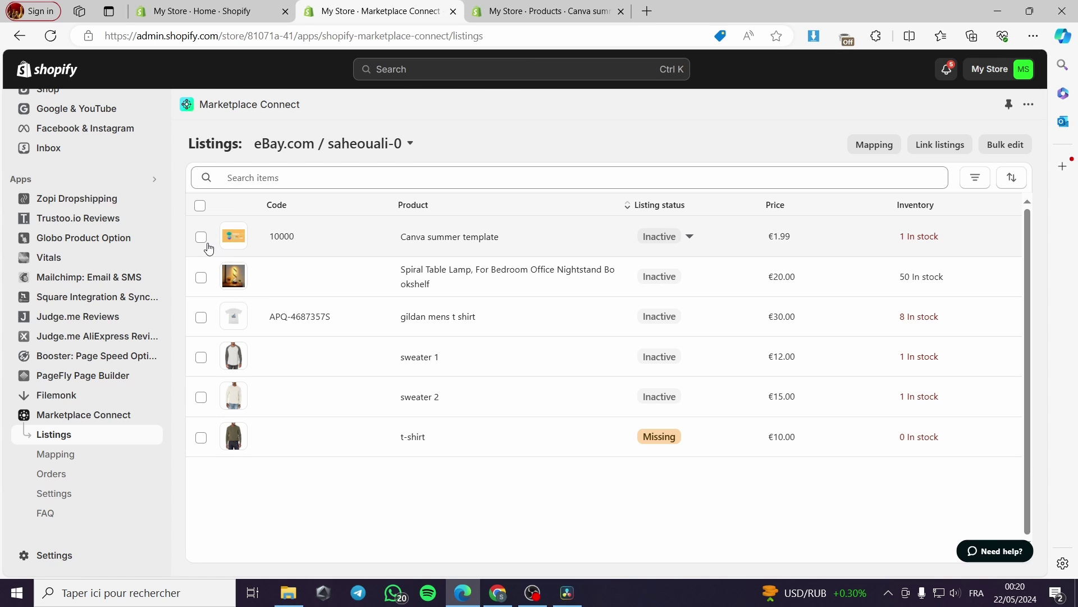
left_click(205, 242)
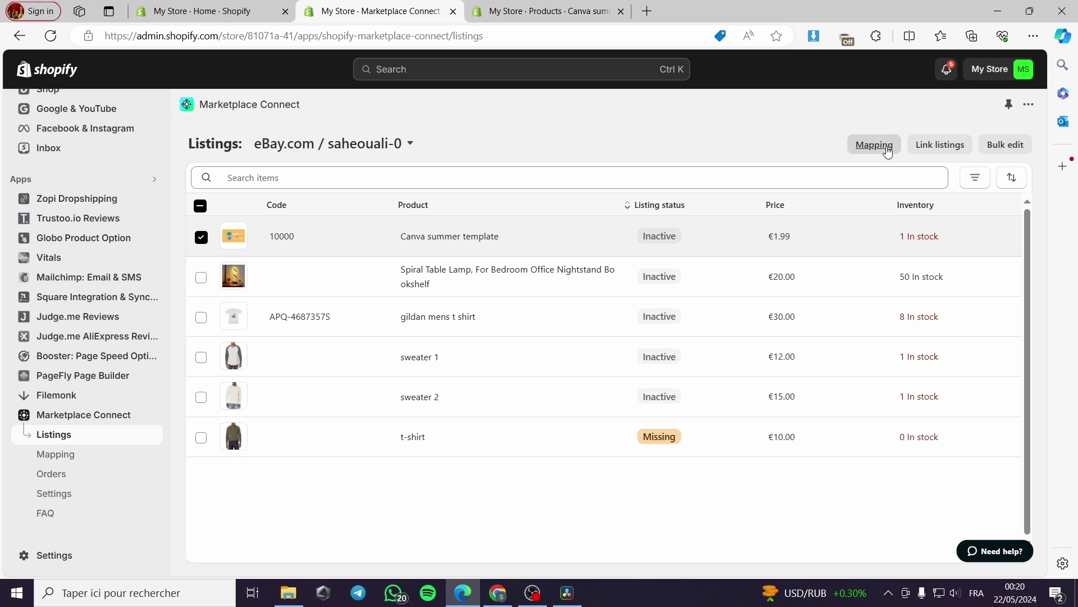
left_click(943, 149)
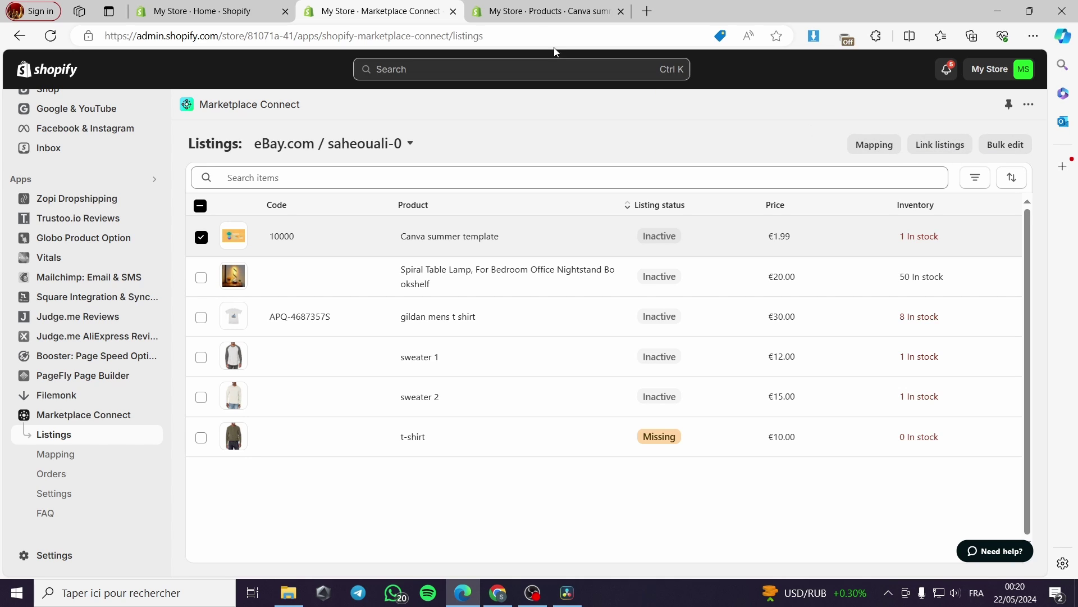
Examine the Canva summer template's Shopify product page, including its description, media, pricing and publishing details, and return to the eBay listings.
scroll(562, 414, "down", 2)
scroll(562, 414, "down", 2)
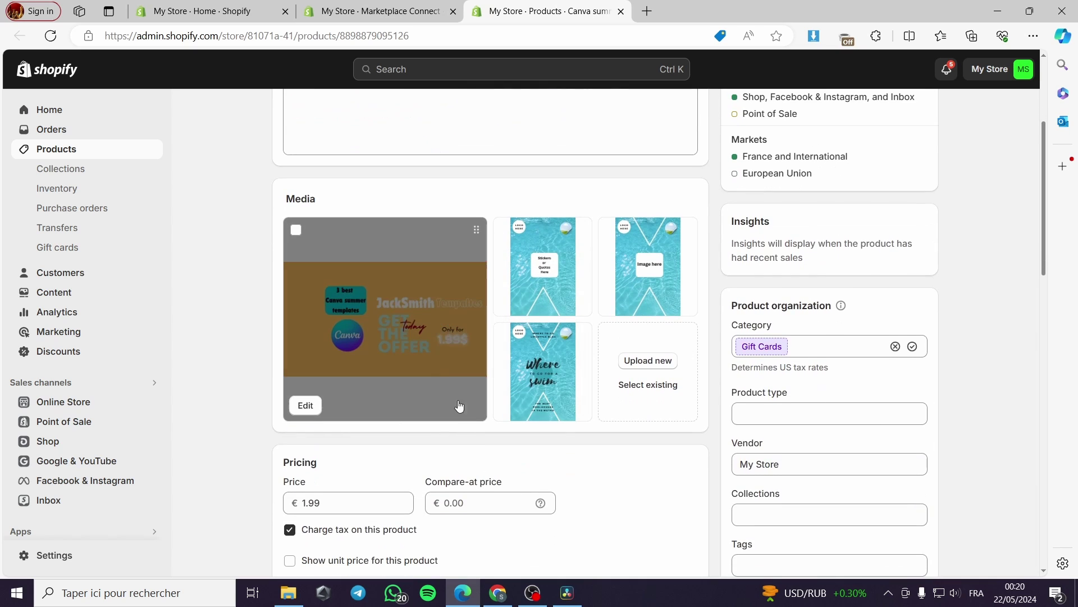
scroll(462, 376, "down", 1)
left_click(416, 7)
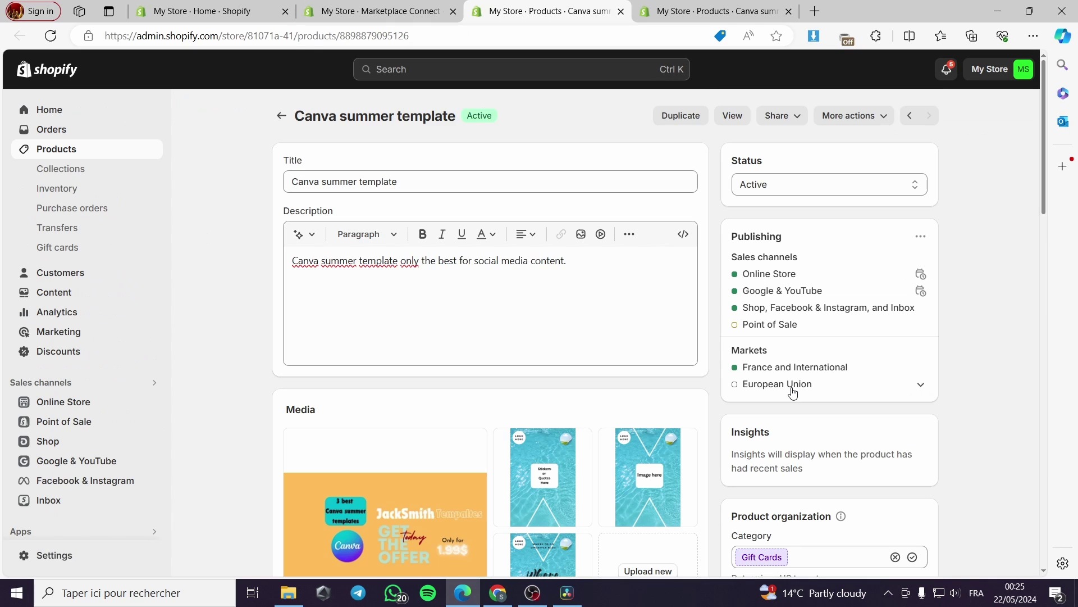
scroll(793, 388, "down", 3)
scroll(792, 387, "up", 2)
scroll(792, 388, "up", 1)
left_click(413, 6)
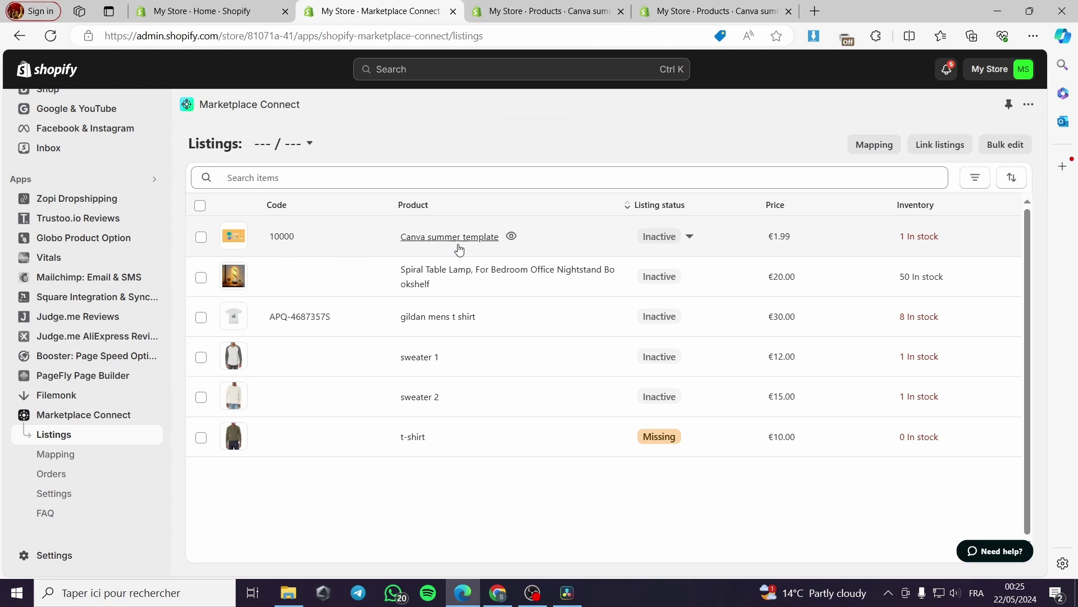
Open the Canva summer template listing, set Listing enabled to Enabled and save the change.
left_click(429, 240)
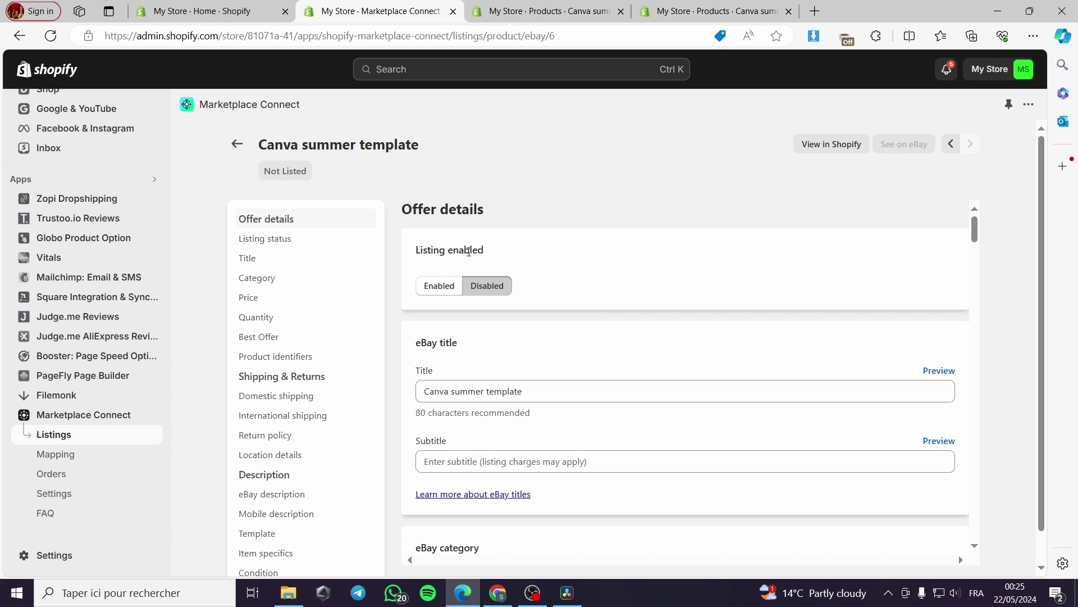
left_click(448, 287)
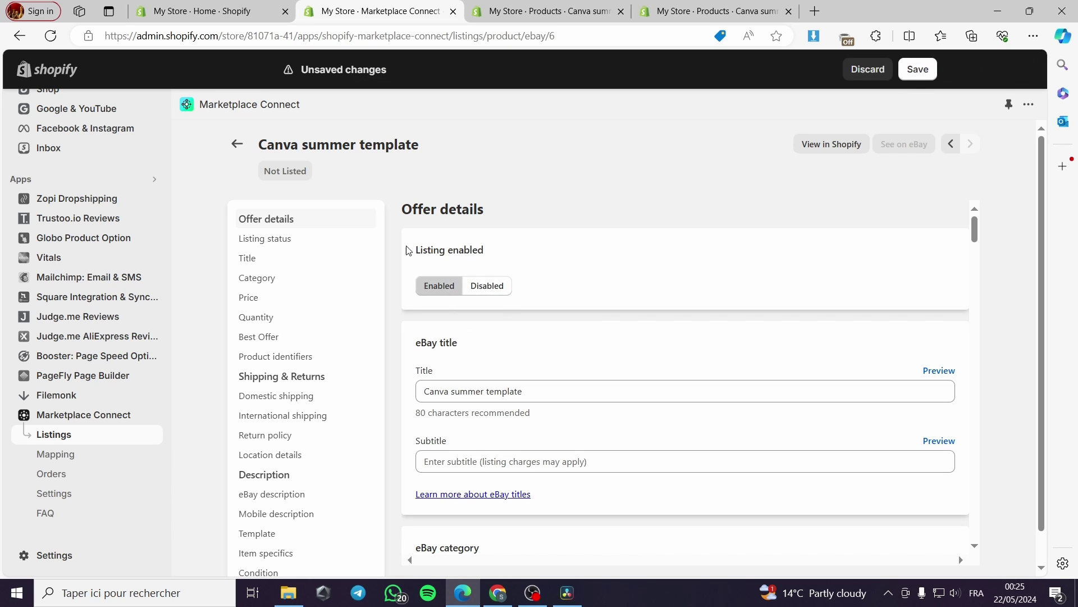
left_click(931, 69)
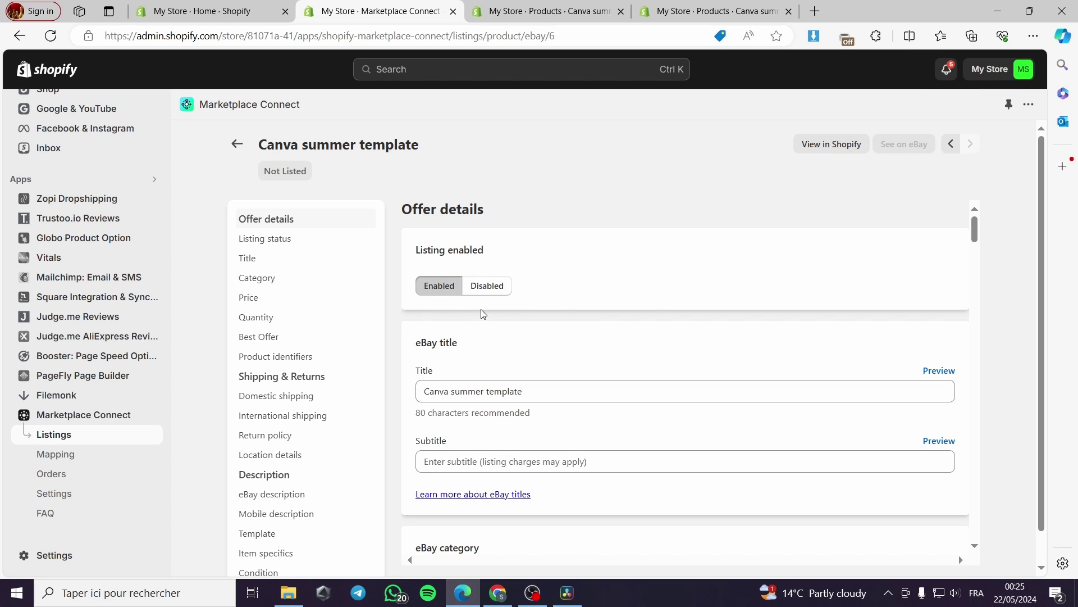
scroll(483, 314, "down", 2)
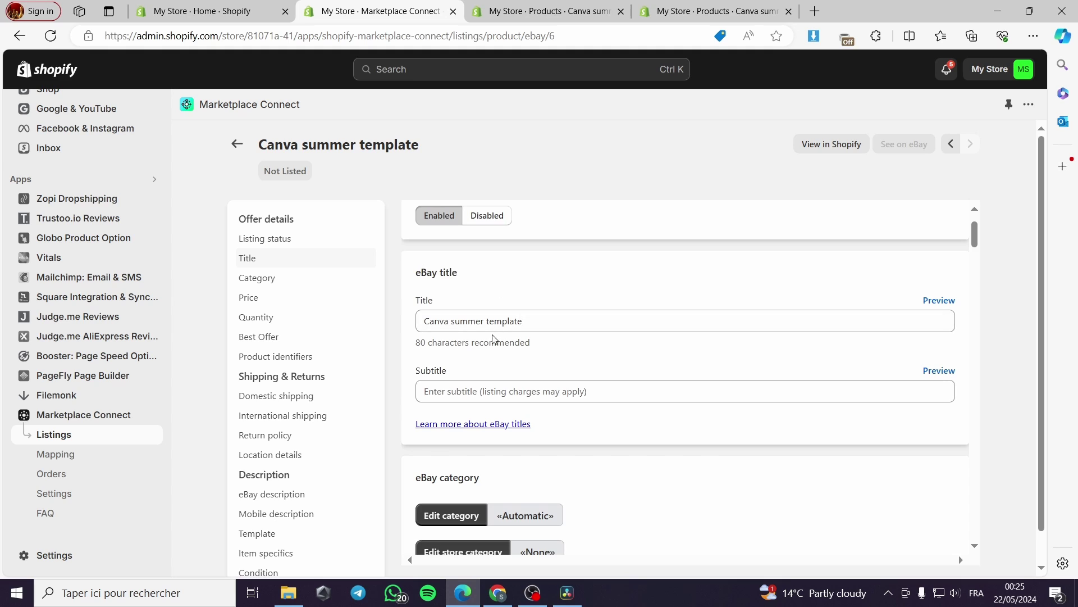
Open the category editor in the listing's eBay category section and confirm it without picking a category.
scroll(540, 323, "down", 4)
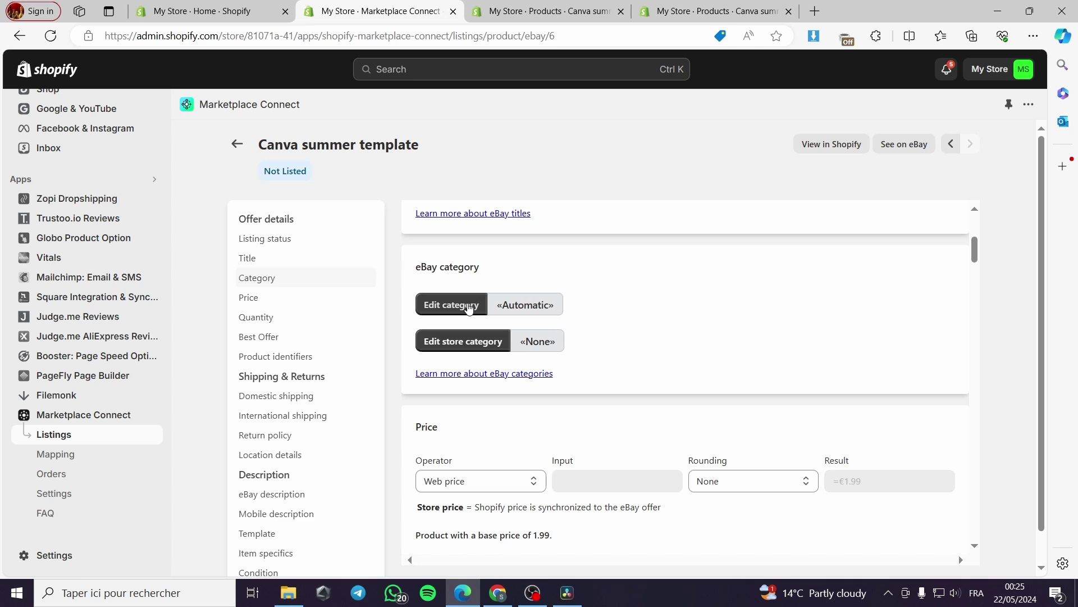
left_click(469, 307)
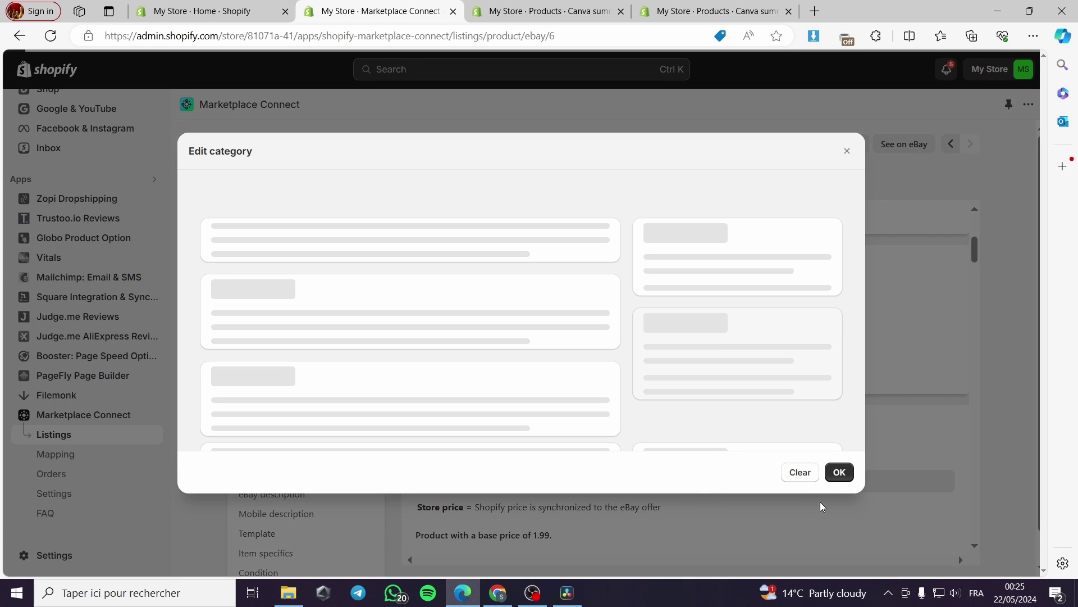
left_click(838, 473)
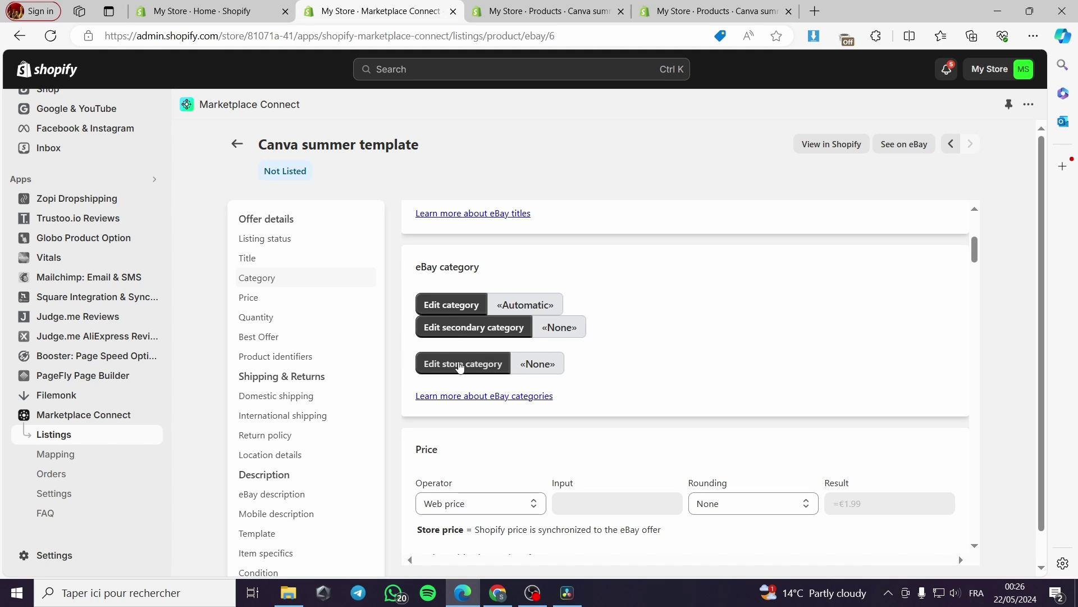
Review the operators available for the listing's price, try € increase and set the operator back to Web price.
scroll(459, 366, "down", 2)
scroll(459, 360, "down", 1)
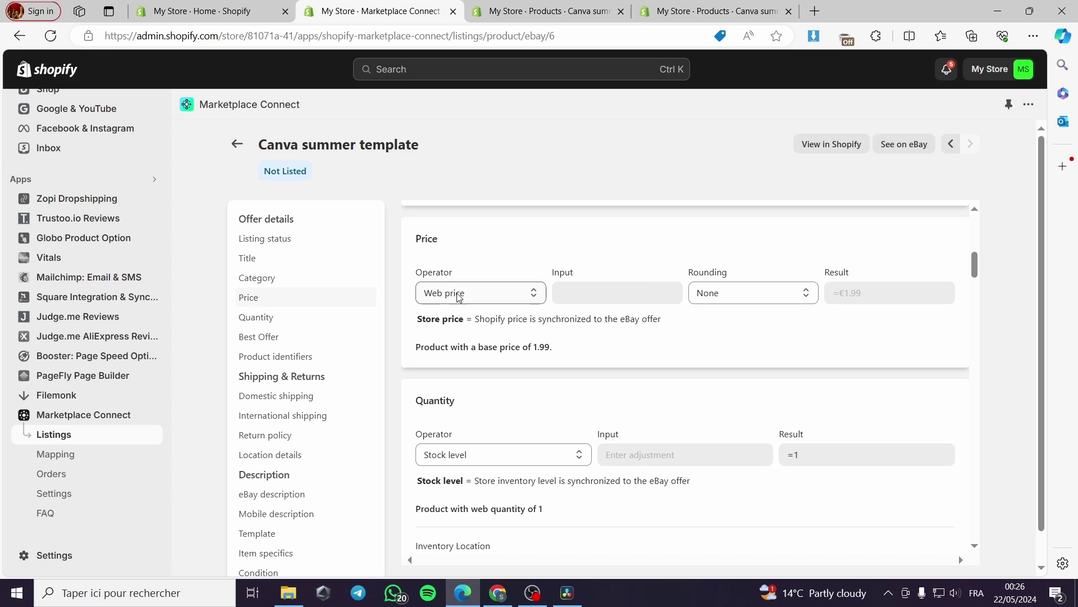
left_click(481, 296)
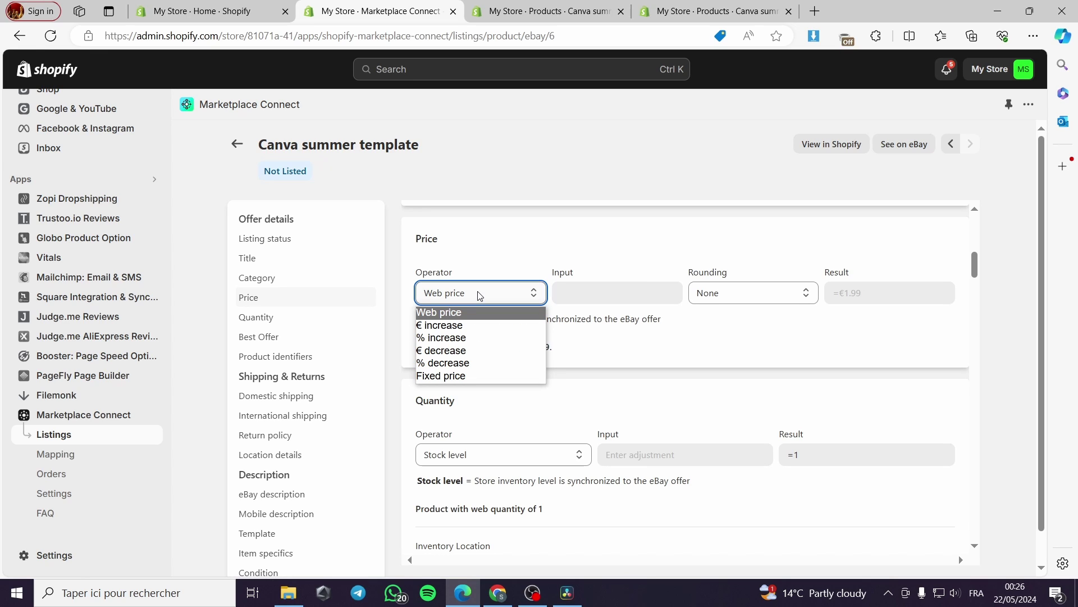
left_click(480, 296)
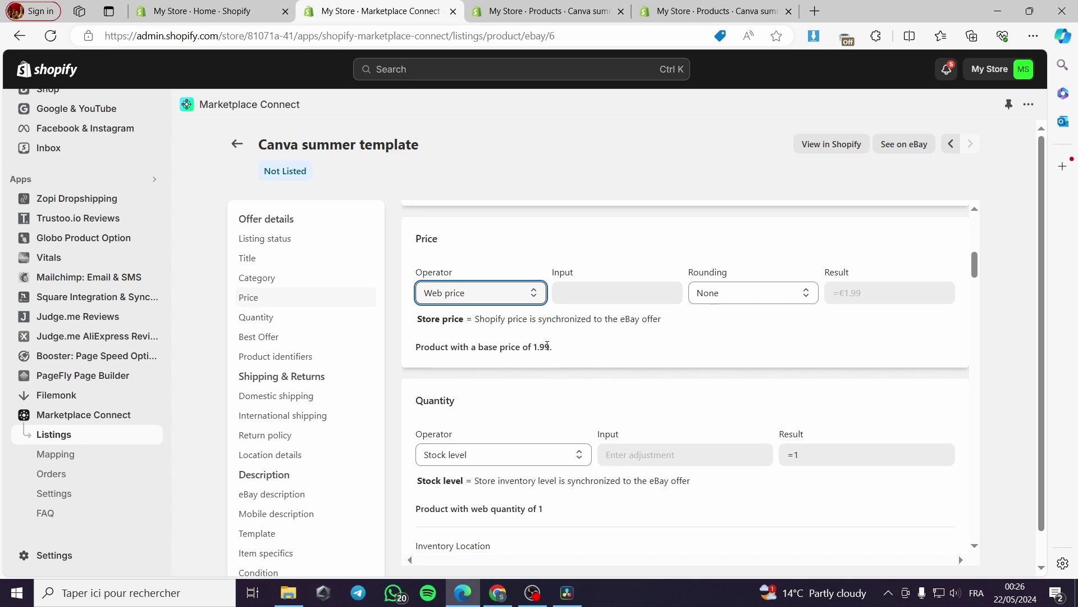
left_click(514, 301)
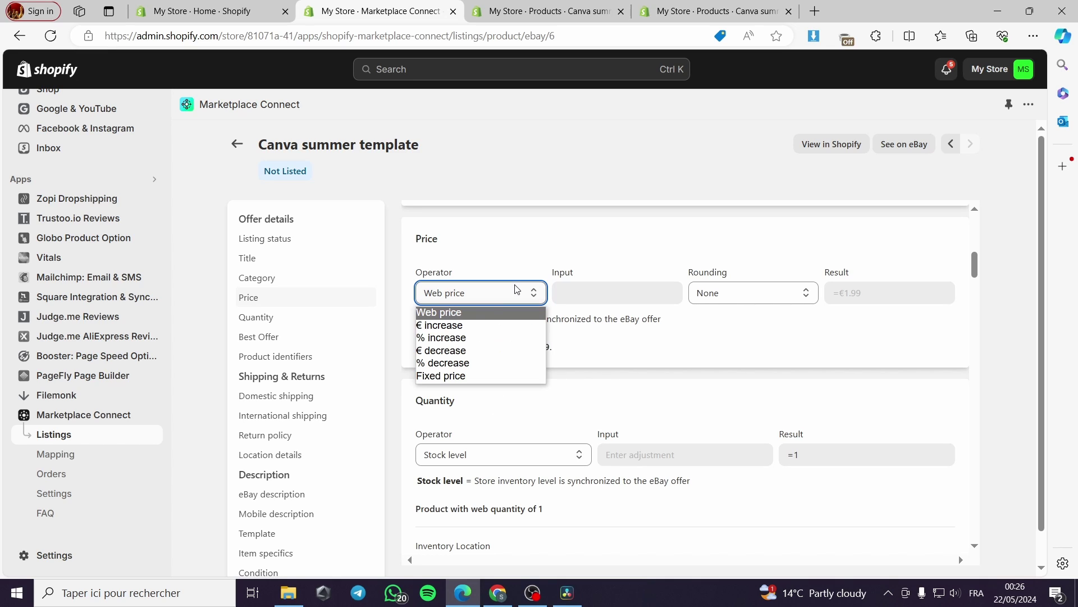
left_click(465, 326)
left_click(480, 293)
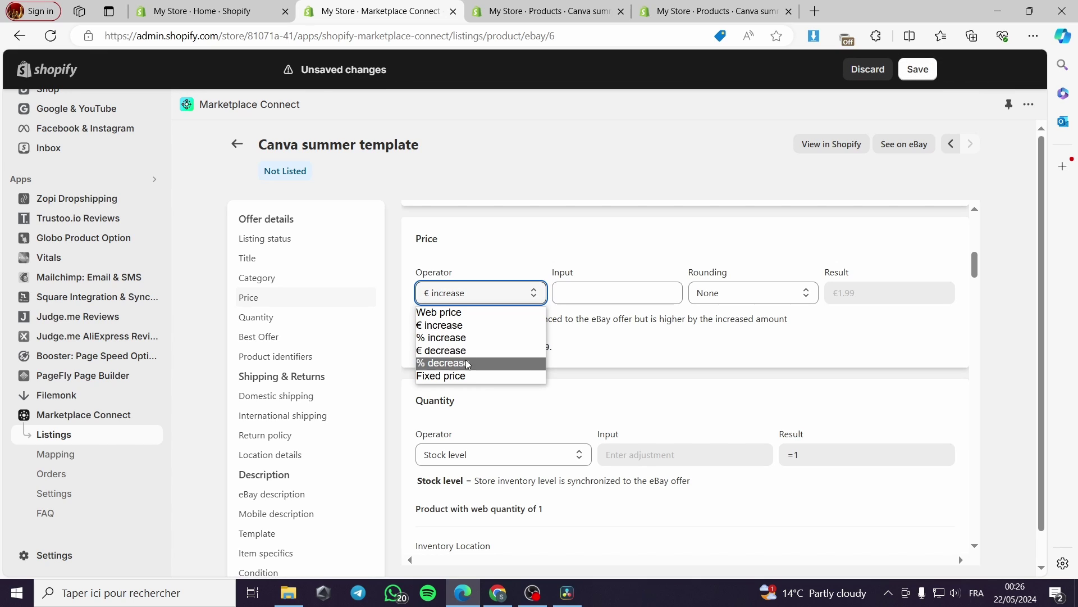
left_click(481, 313)
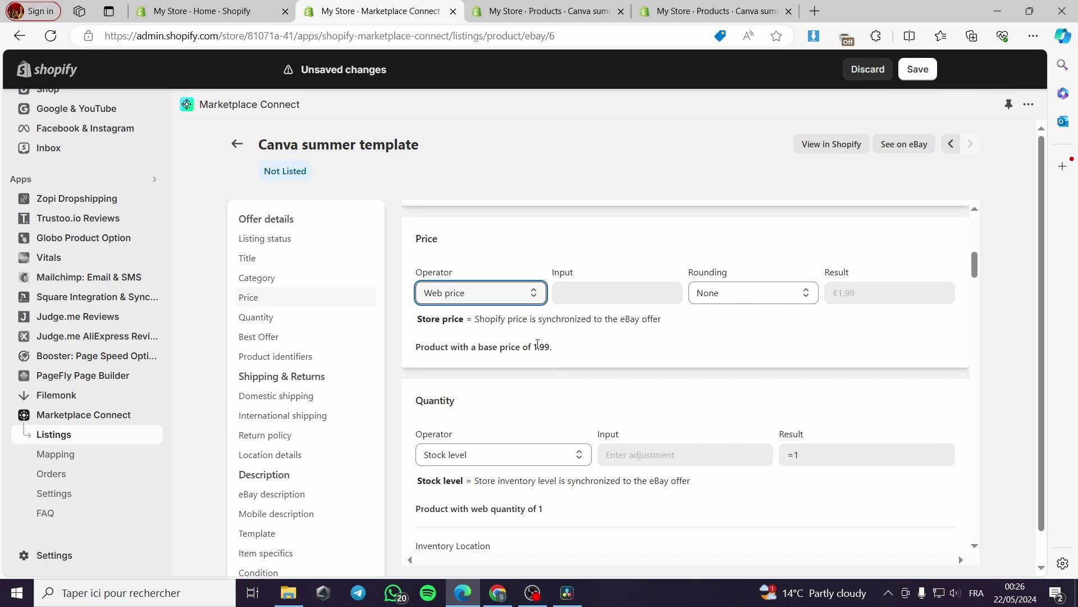
Set the listing's quantity operator to Max quantity with an input of 1.
scroll(589, 375, "down", 2)
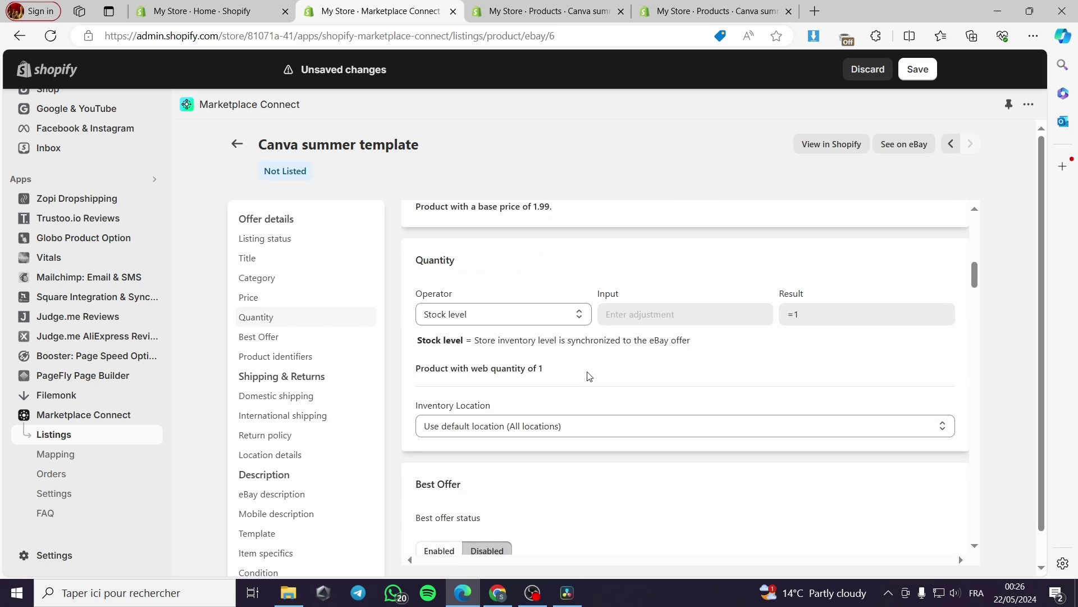
left_click(480, 314)
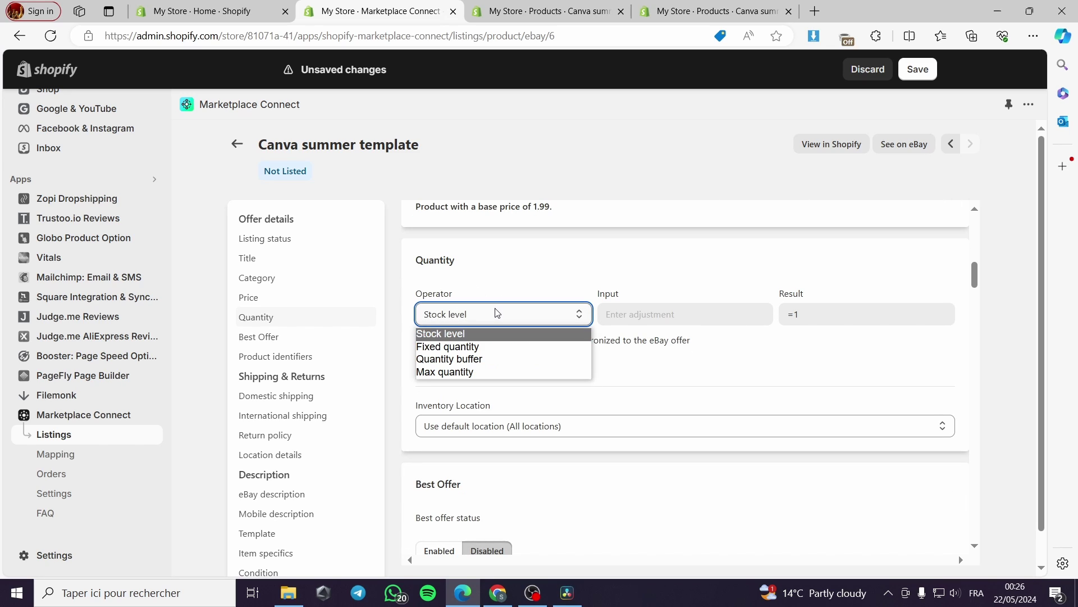
left_click(510, 369)
left_click_drag(643, 310, 598, 318)
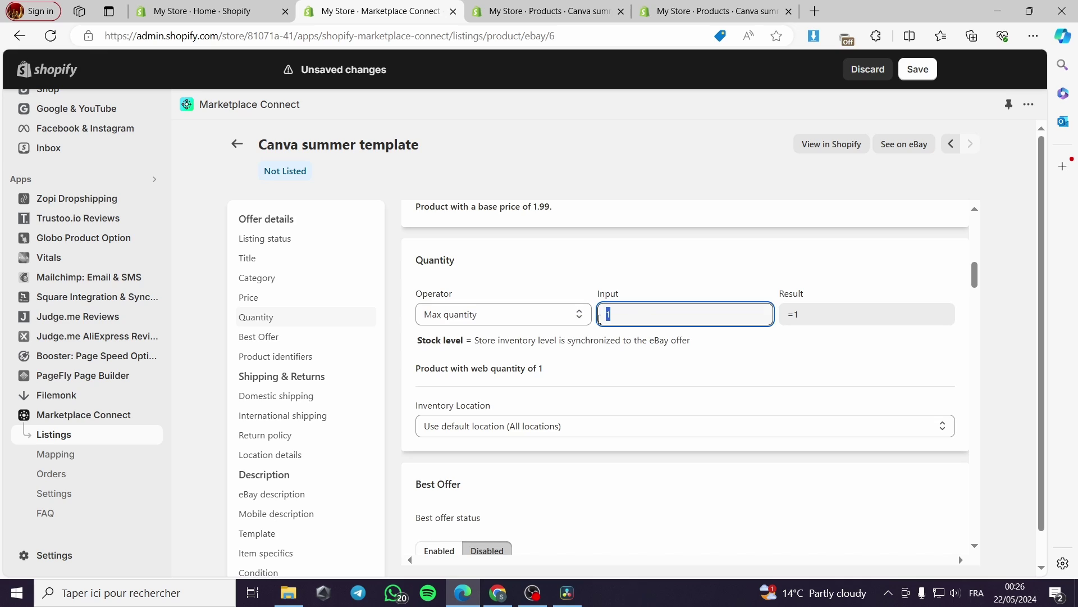
left_click(790, 329)
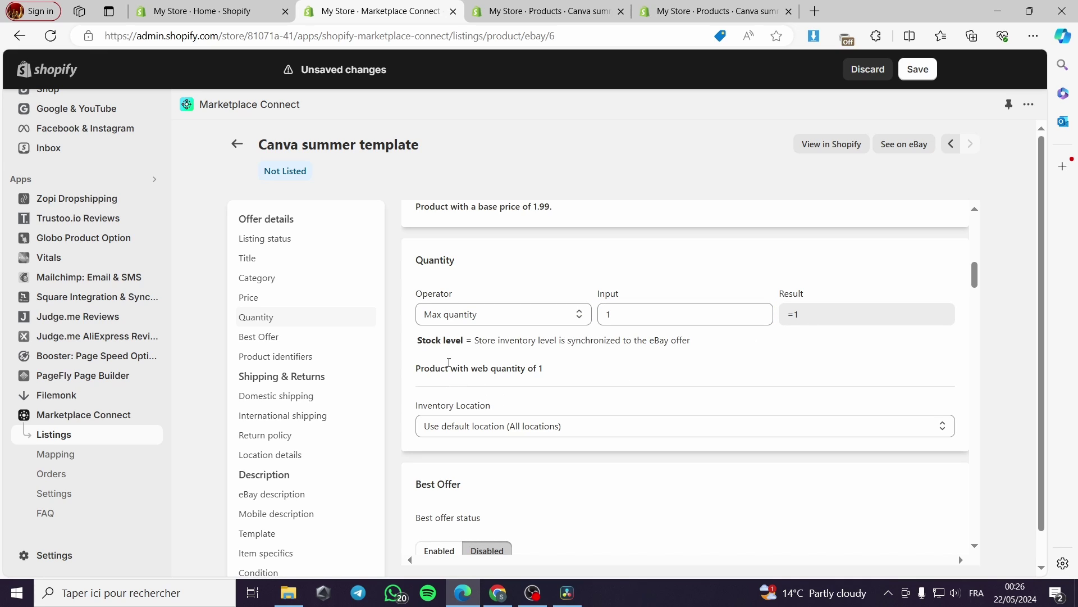
Examine the listing's inventory location, best offer, product identifiers, and domestic and international shipping settings.
scroll(471, 387, "down", 1)
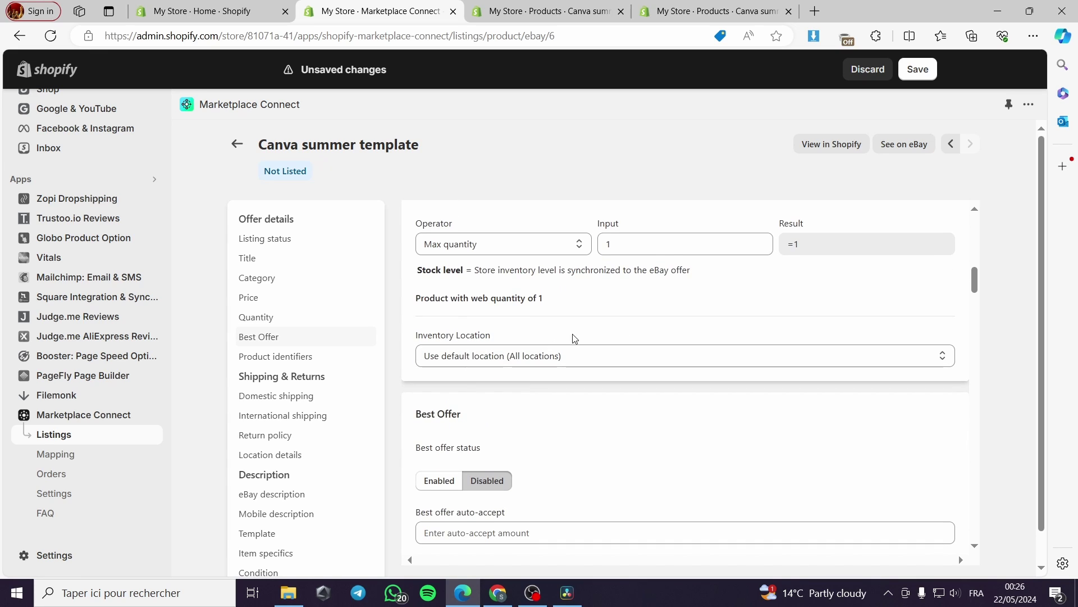
scroll(593, 380, "down", 2)
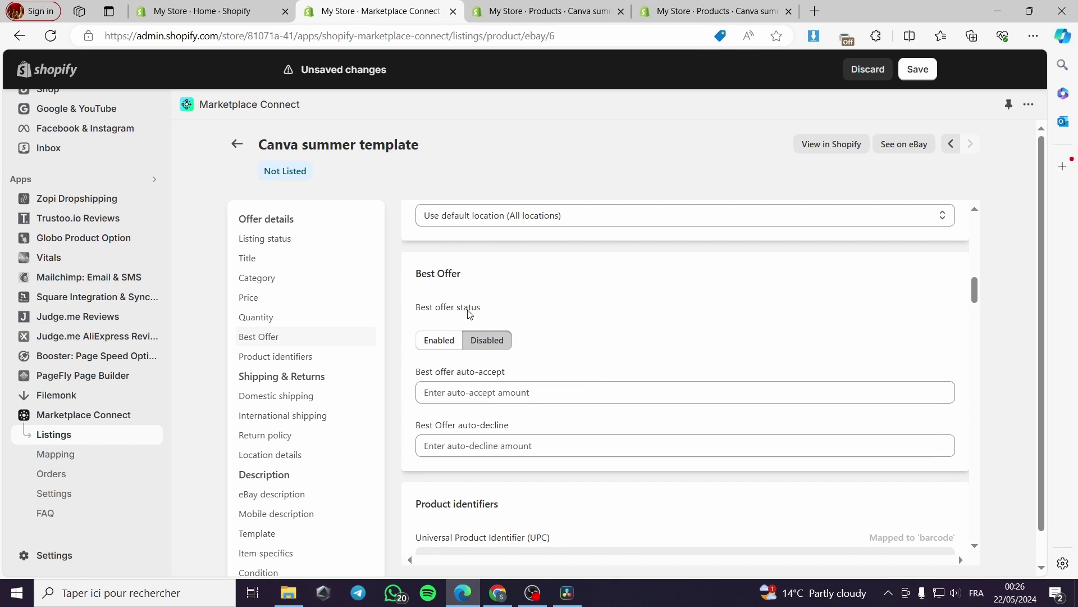
scroll(537, 350, "down", 2)
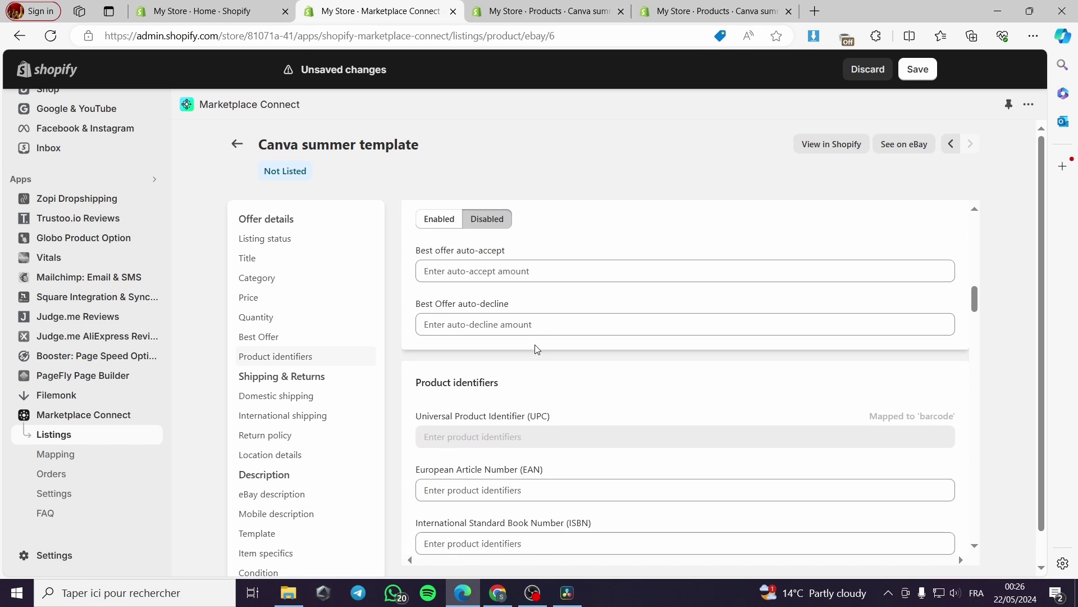
scroll(536, 349, "down", 1)
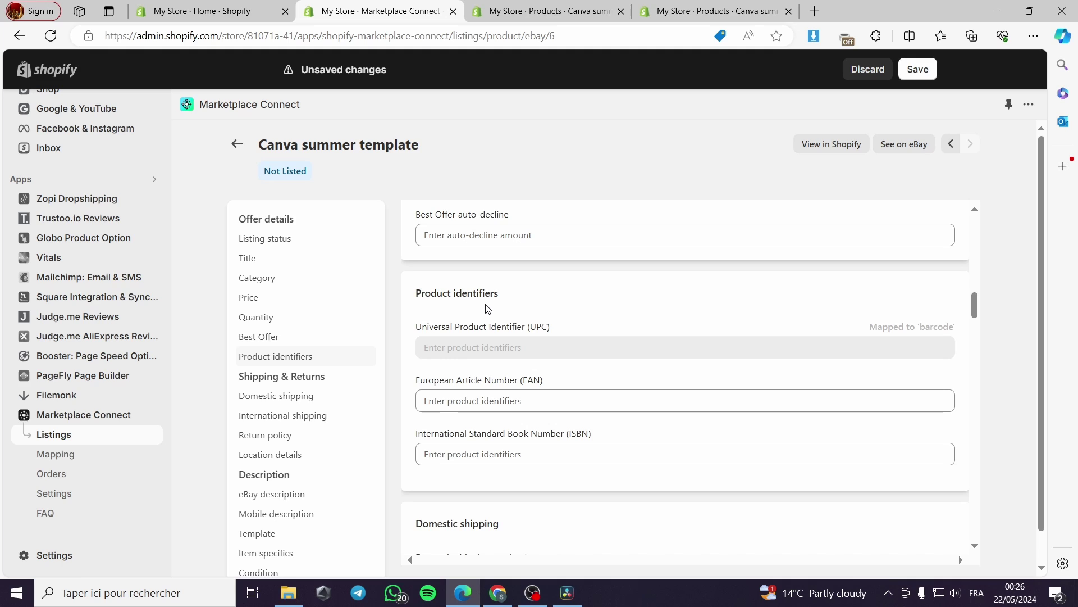
scroll(470, 351, "down", 1)
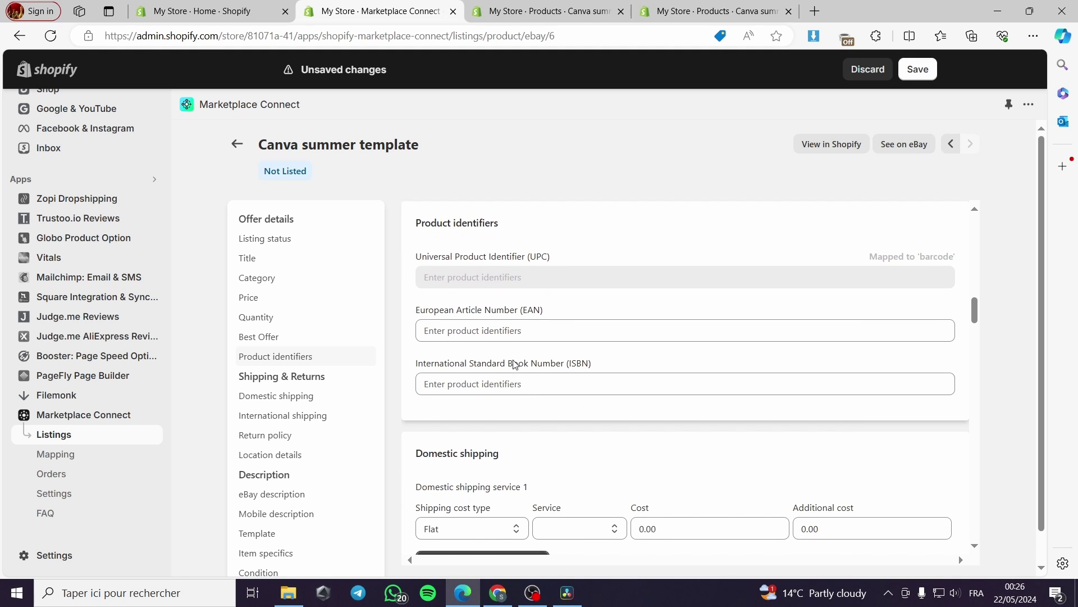
scroll(482, 353, "down", 2)
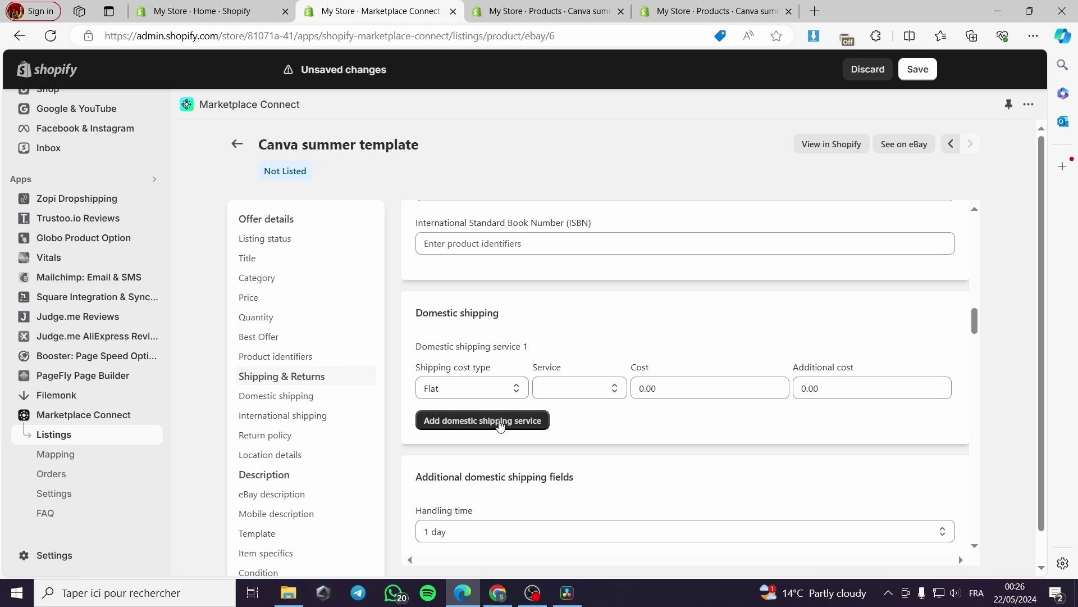
left_click(509, 393)
left_click(511, 394)
scroll(657, 390, "down", 4)
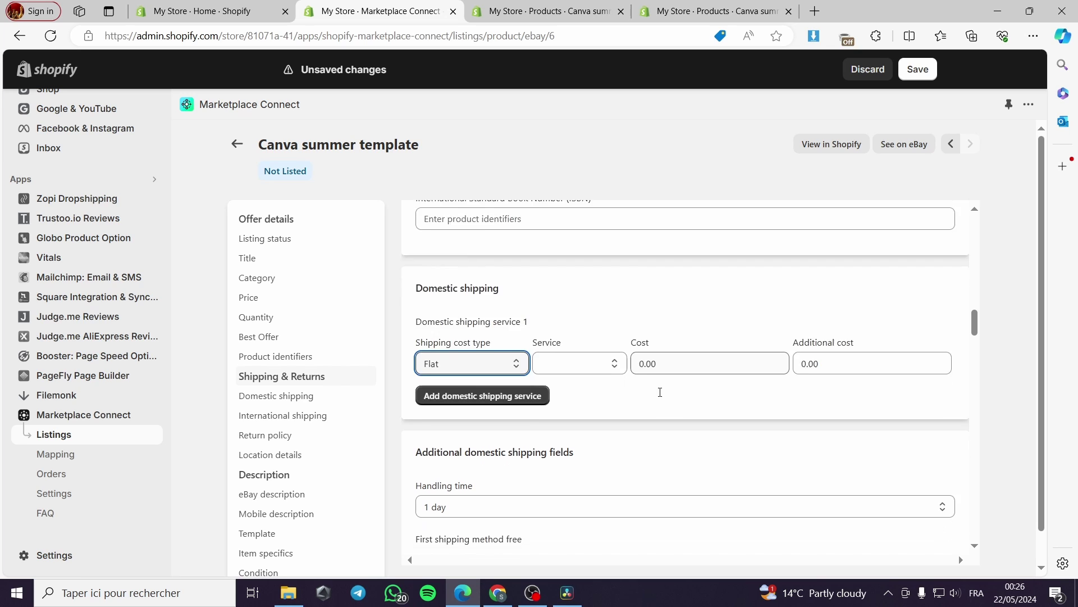
scroll(486, 278, "up", 1)
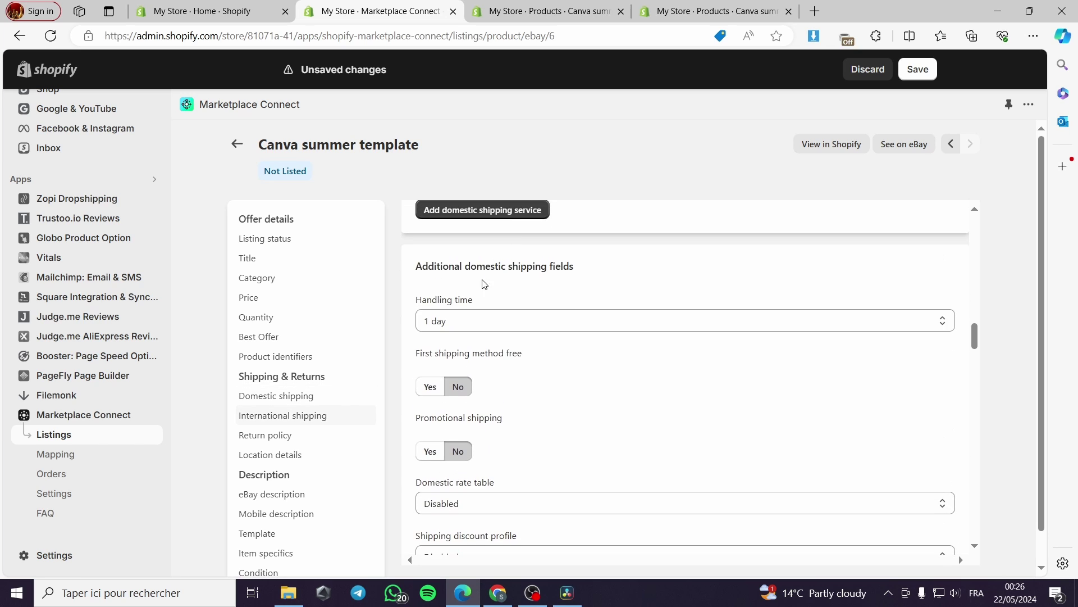
scroll(483, 298, "down", 3)
scroll(323, 425, "down", 1)
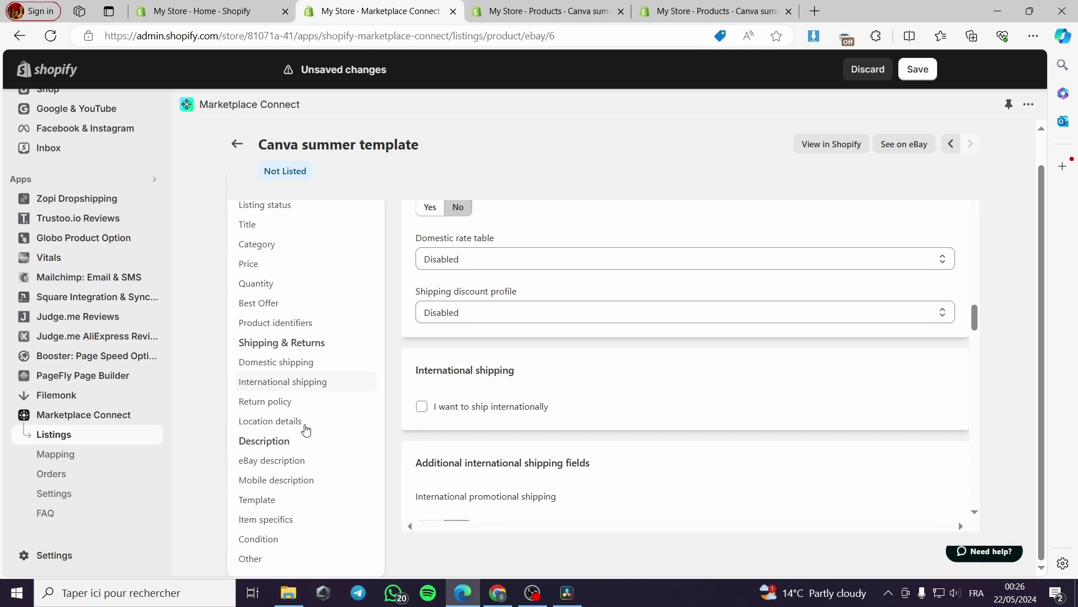
Go to the listing's description settings, try the blank template and set the template back to default.
left_click(282, 441)
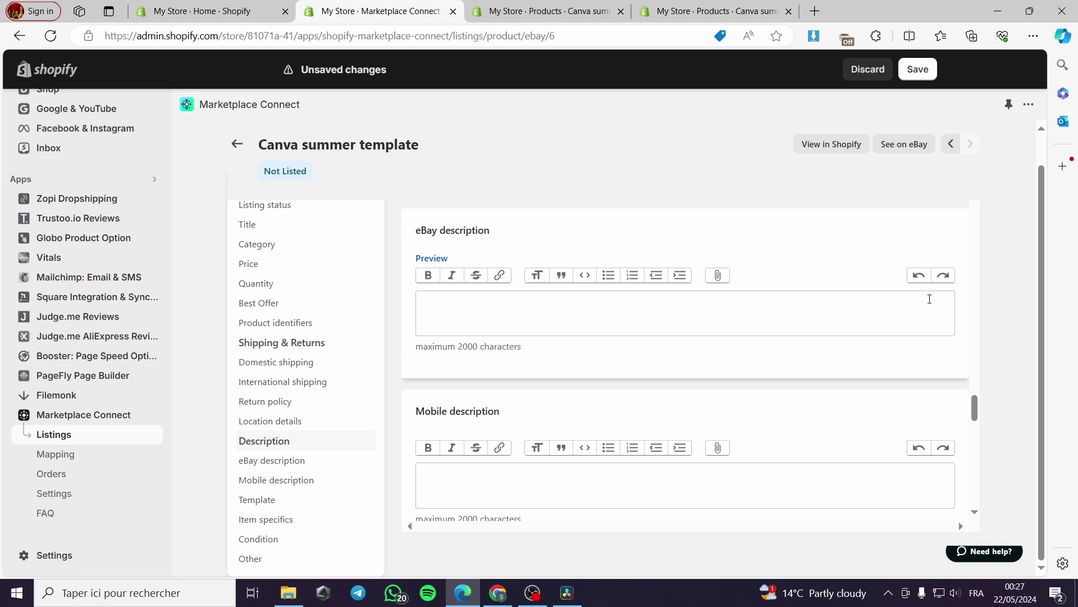
scroll(551, 424, "down", 5)
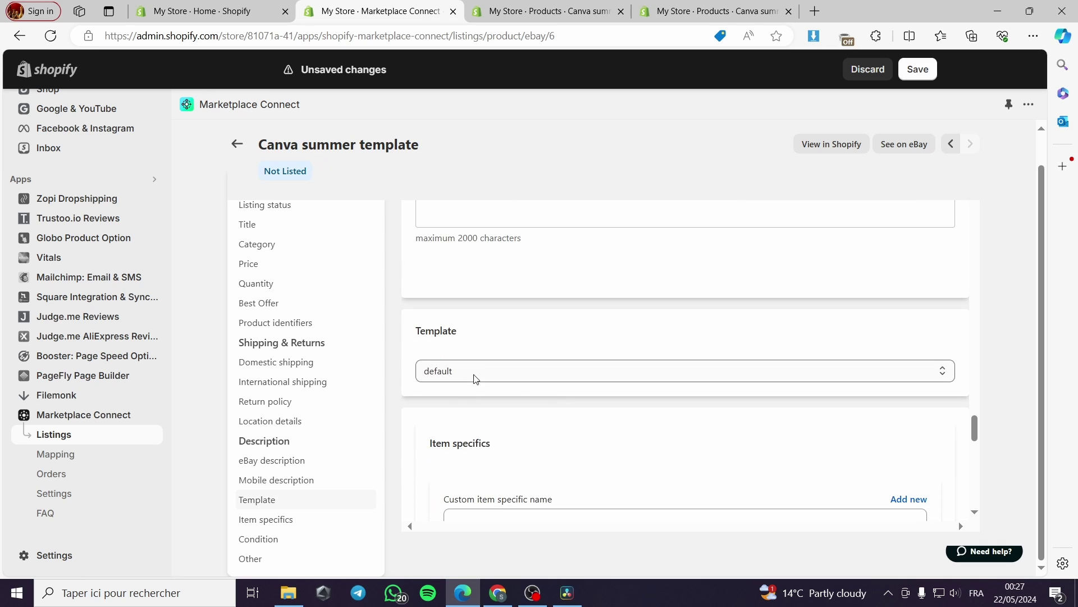
left_click(479, 373)
left_click(457, 403)
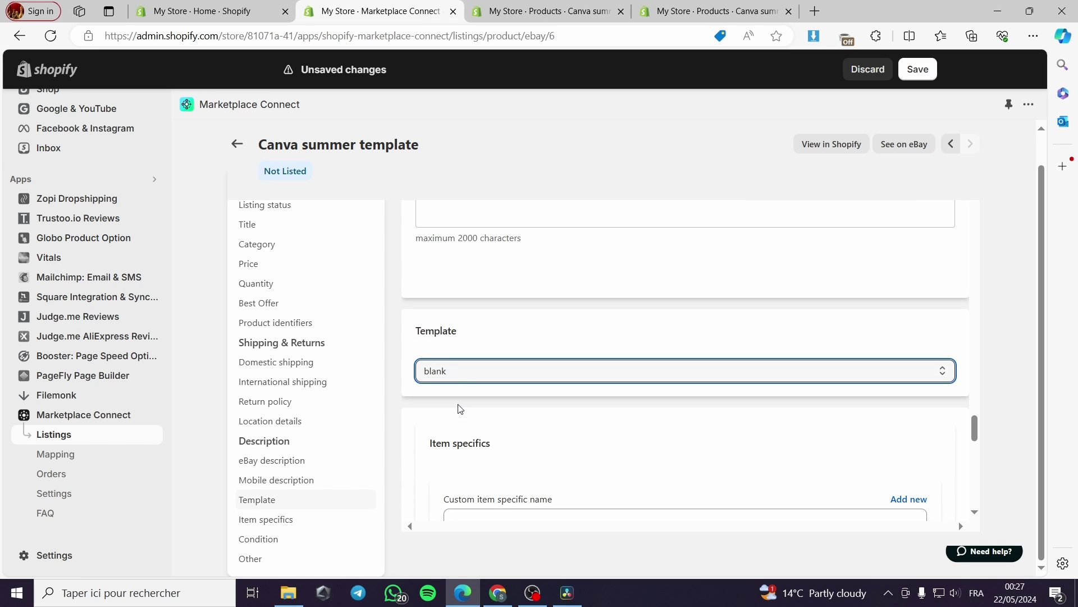
left_click(458, 373)
left_click(460, 391)
Examine the listing's item specifics, condition and other fields, including image synchronization, VAT, dimensions and cross border trade.
scroll(619, 403, "down", 4)
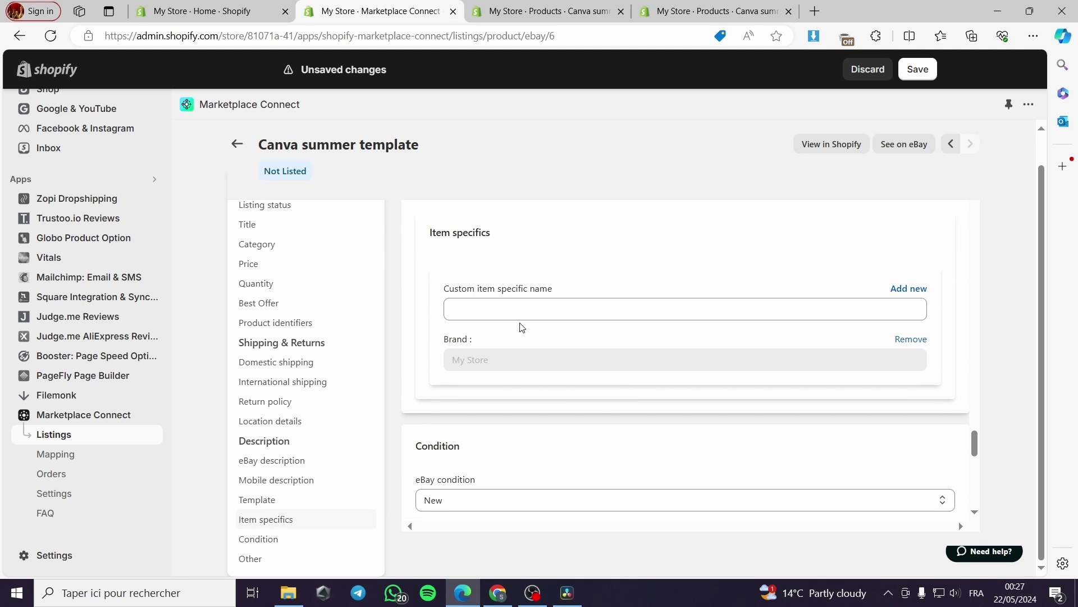
scroll(559, 302, "down", 1)
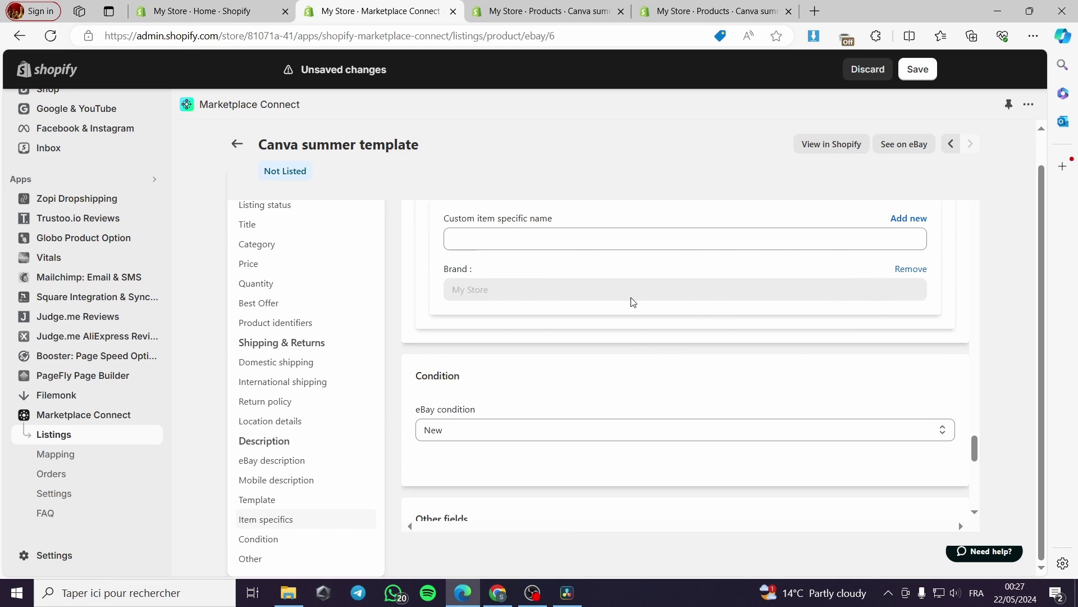
scroll(593, 399, "down", 3)
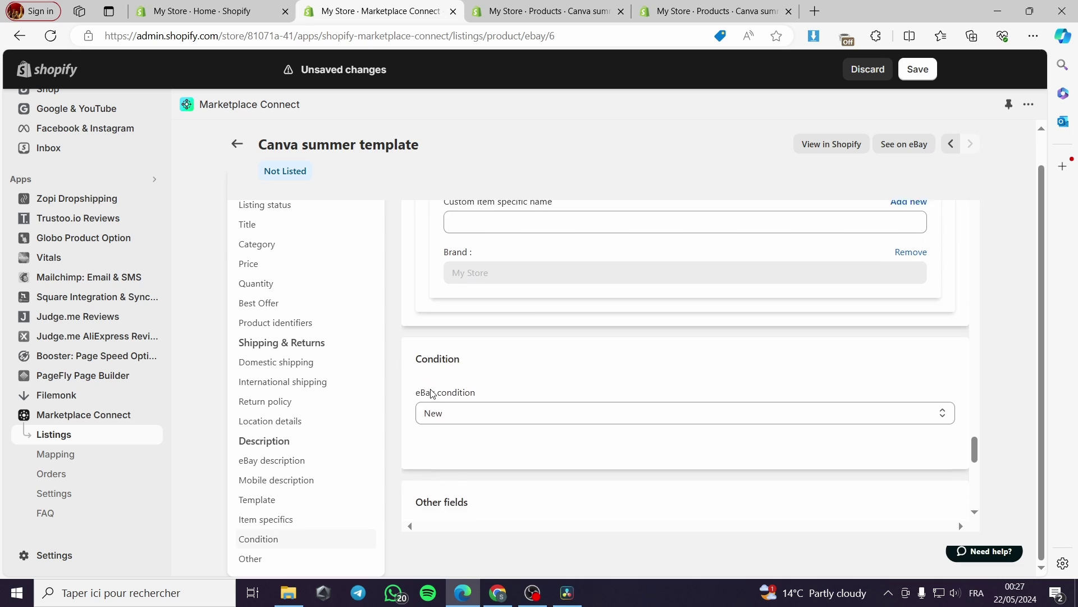
scroll(427, 378, "down", 3)
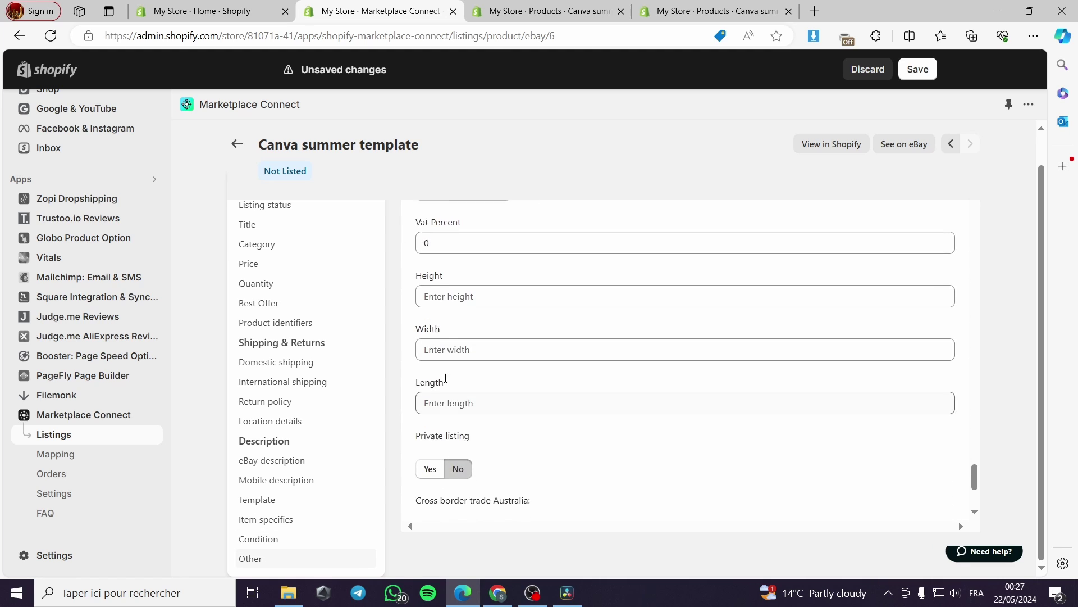
scroll(508, 343, "up", 2)
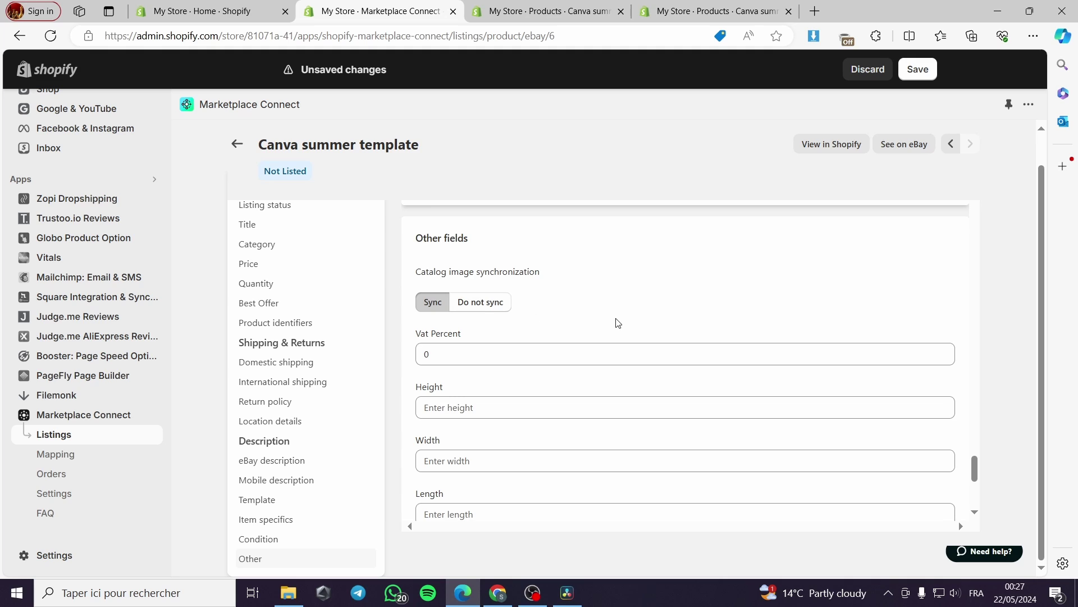
scroll(617, 323, "down", 1)
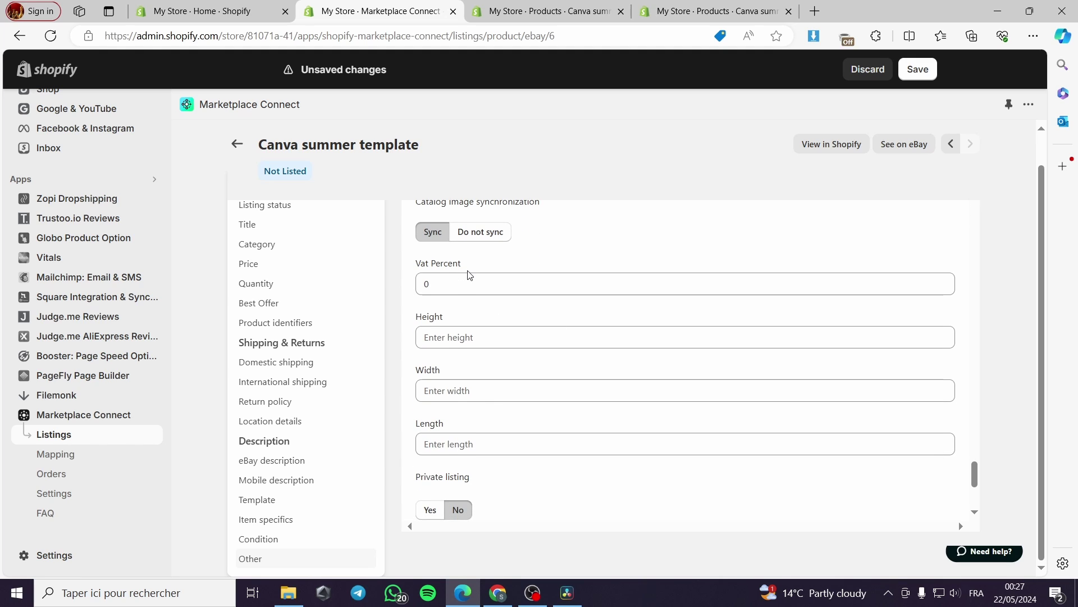
scroll(469, 274, "down", 4)
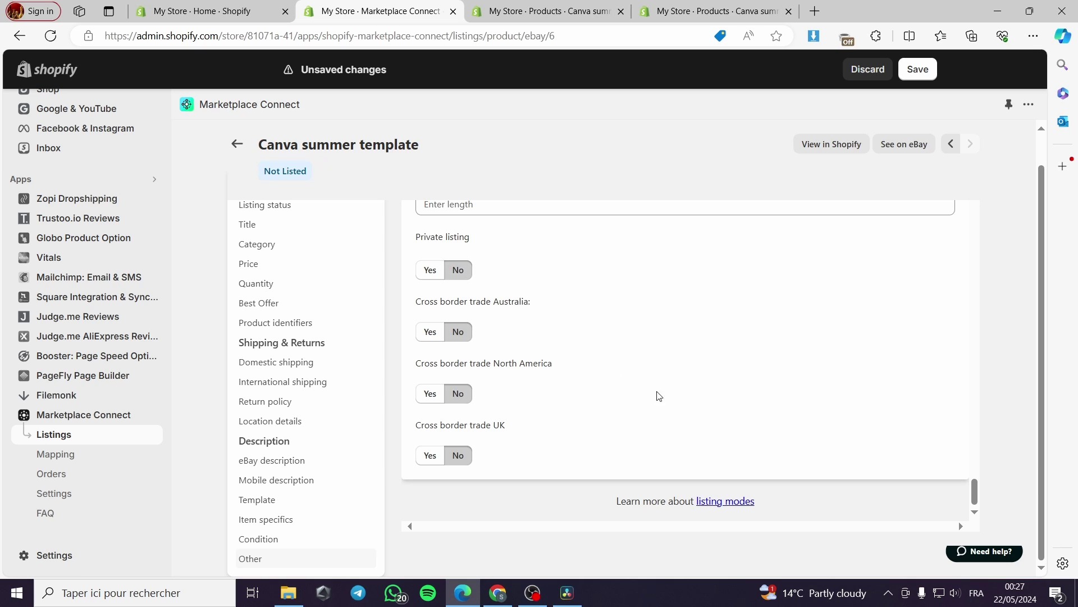
Return to the upper part of the listing settings and open the product's eBay page.
scroll(795, 397, "up", 20)
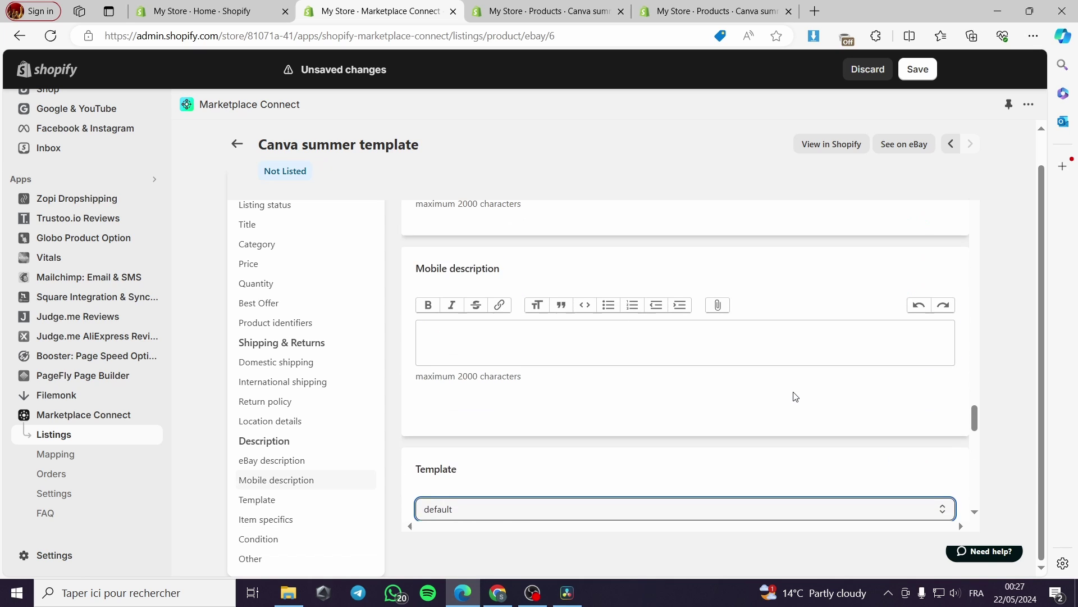
scroll(795, 397, "up", 15)
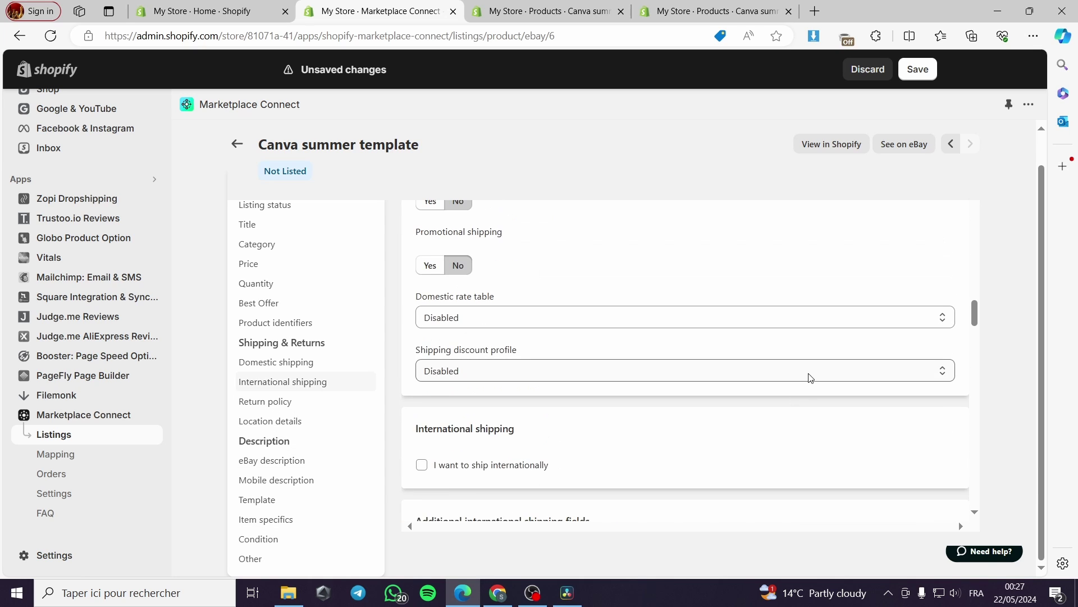
left_click(910, 150)
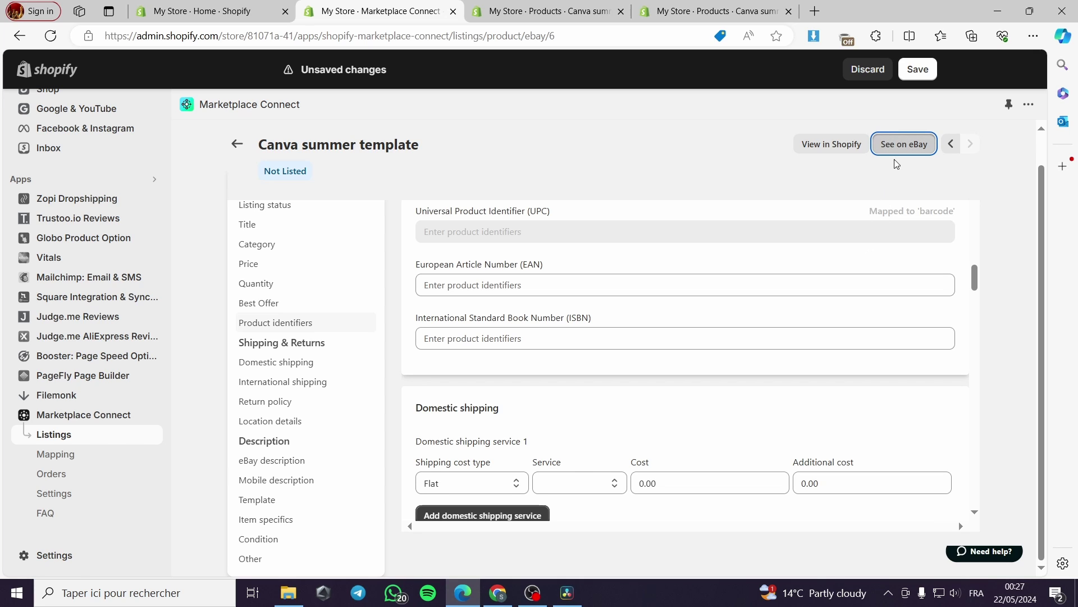
Open the product's Shopify page in a separate tab and try its eBay page again.
left_click(842, 145)
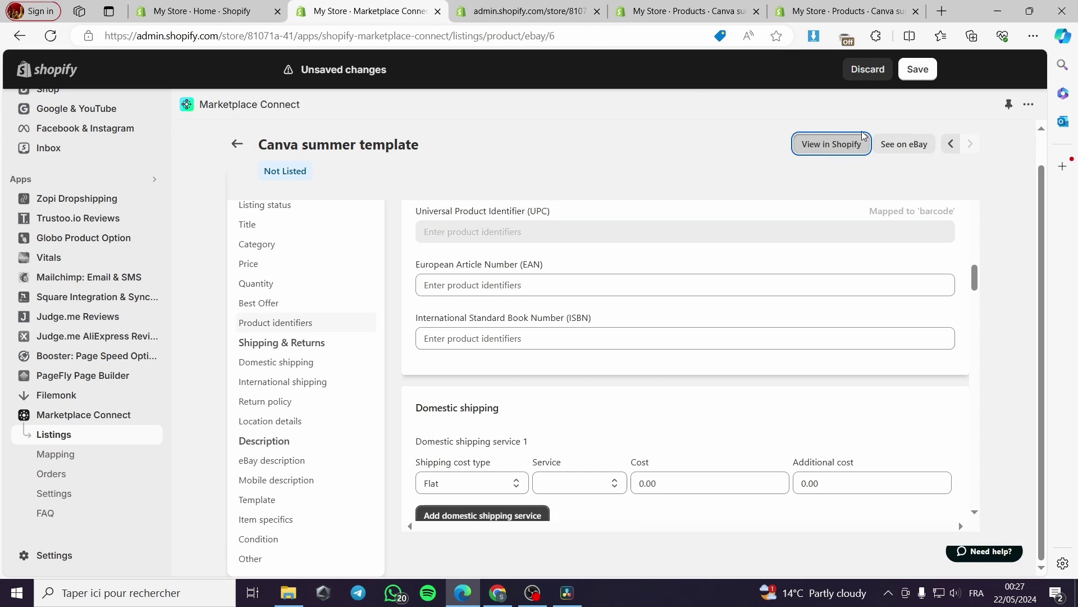
left_click(913, 145)
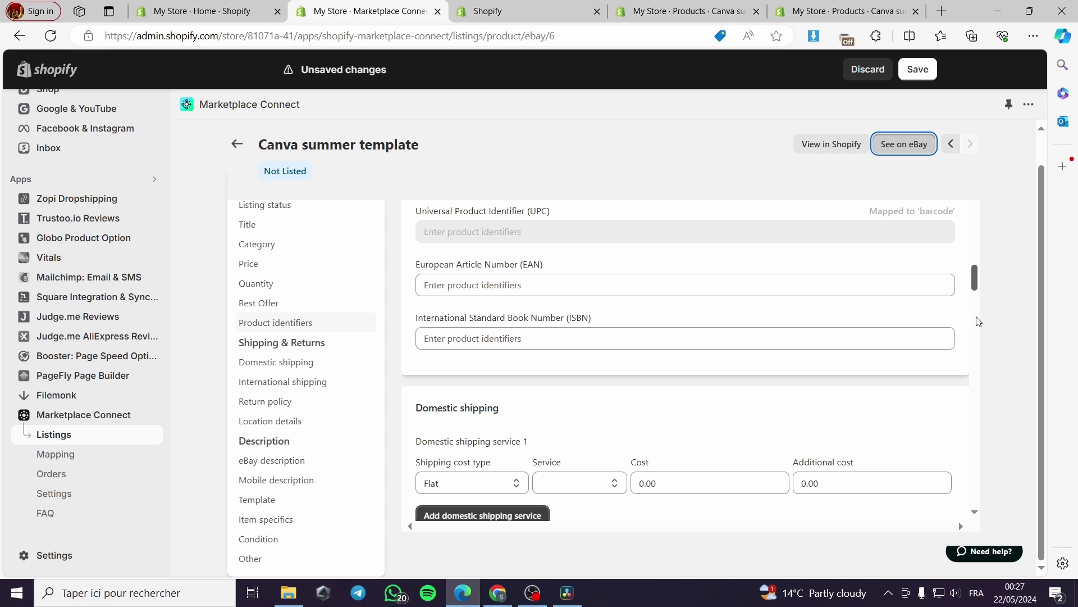
scroll(327, 494, "up", 1)
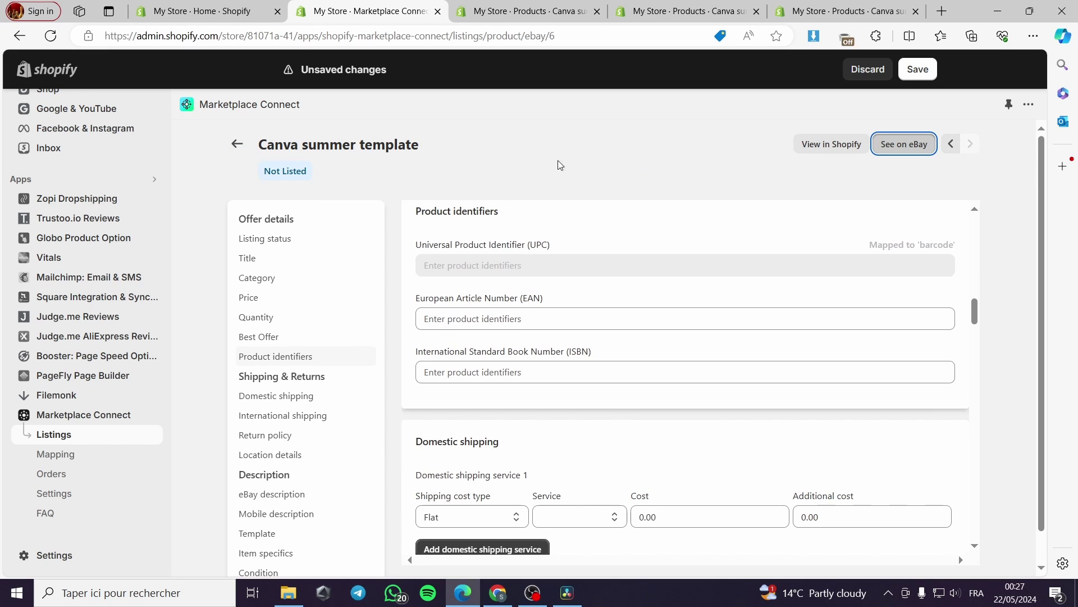
Save the listing changes and open the listing status details of Canva summer template in the listings overview.
left_click(916, 69)
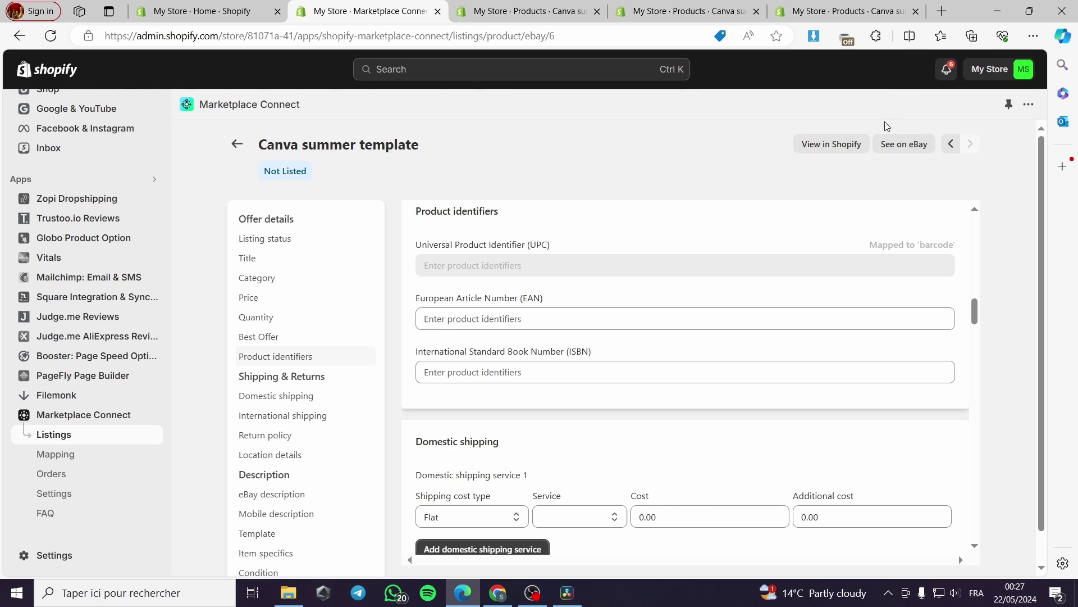
left_click(234, 145)
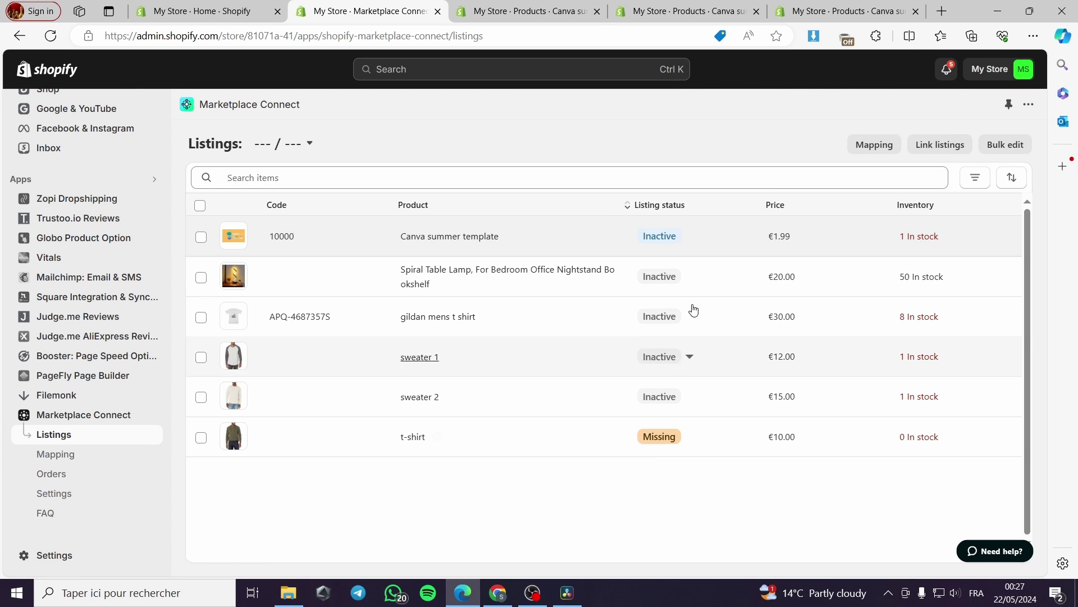
left_click(691, 238)
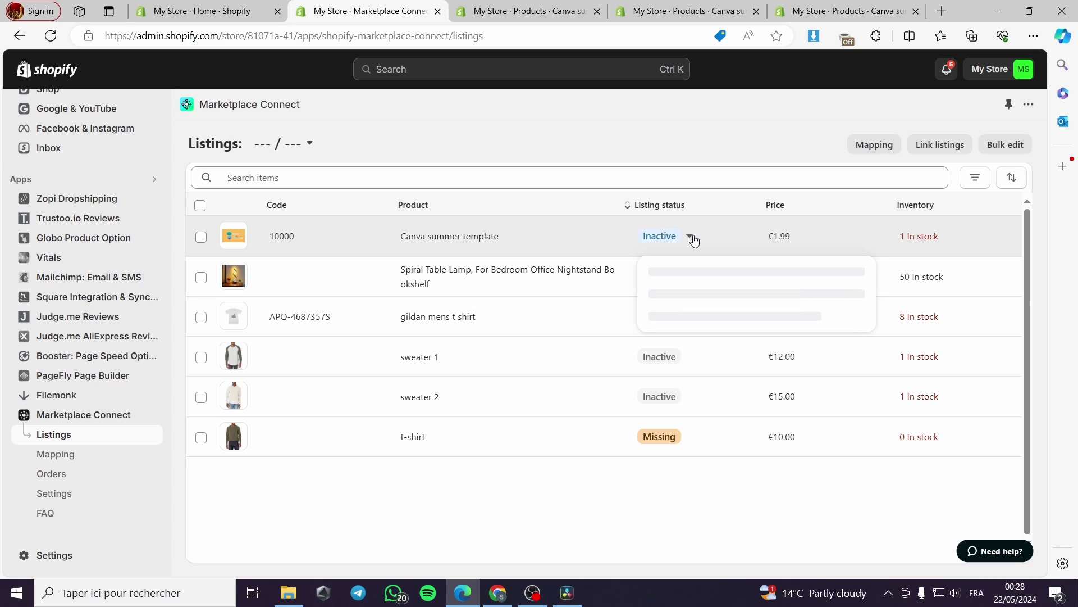